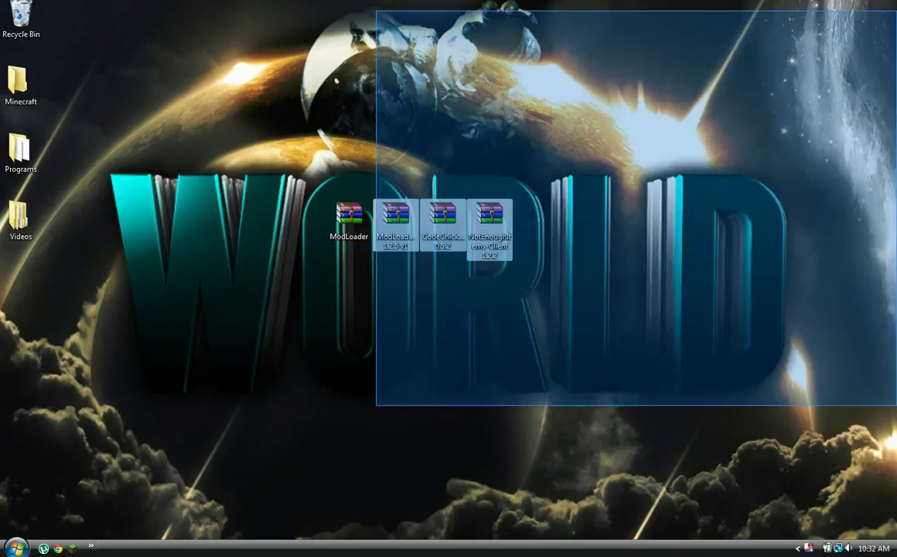
{"action": "left_click_drag", "start_coordinate": [559, 239], "coordinate": [309, 303]}
{"action": "left_click_drag", "start_coordinate": [205, 319], "coordinate": [623, 177]}
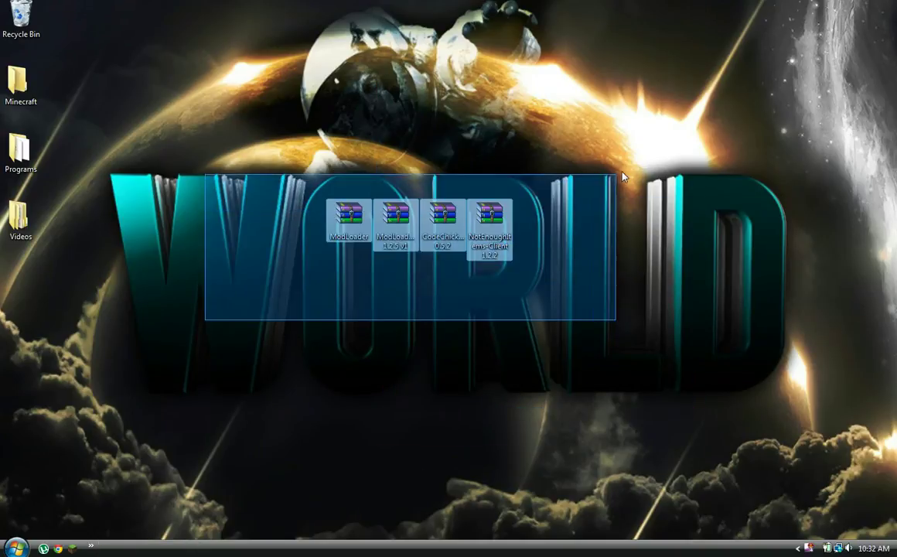
{"action": "left_click_drag", "start_coordinate": [754, 171], "coordinate": [646, 414]}
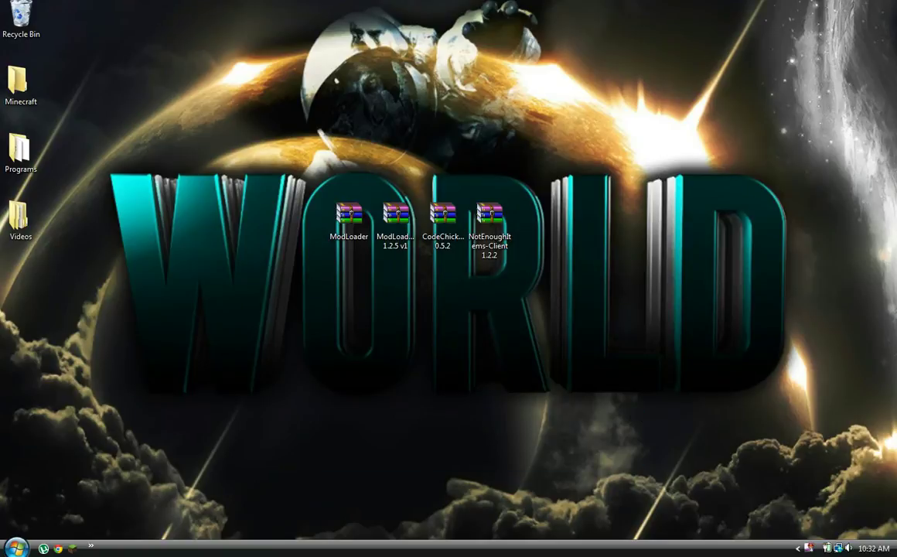
Open the Roaming folder through %appdata%, move the existing .minecraft folder to the Recycle Bin, and close the folder window.
{"action": "left_click", "coordinate": [16, 548]}
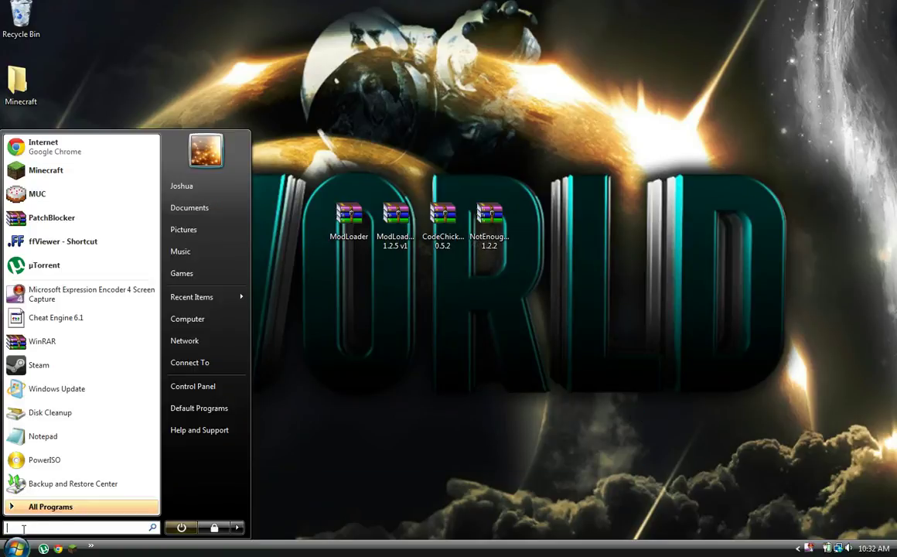
{"action": "type", "text": "%a"}
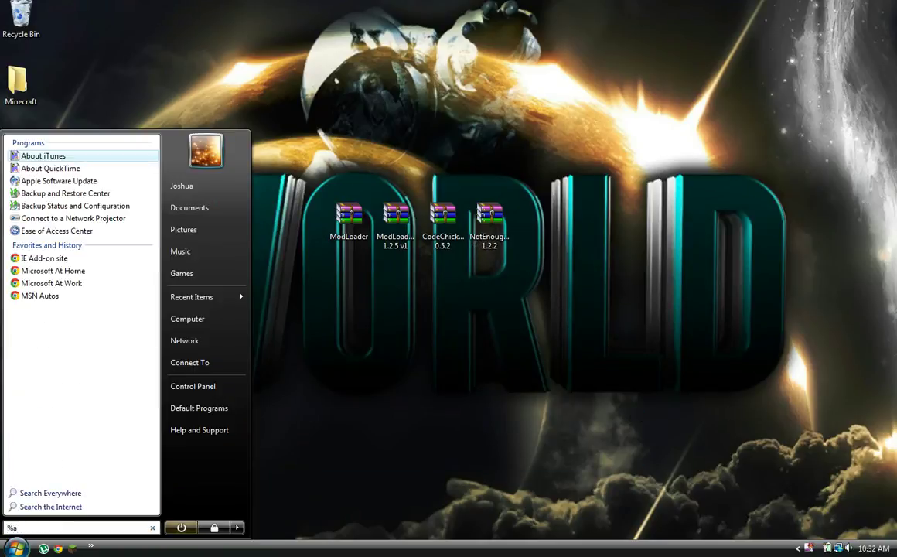
{"action": "type", "text": "ppdata"}
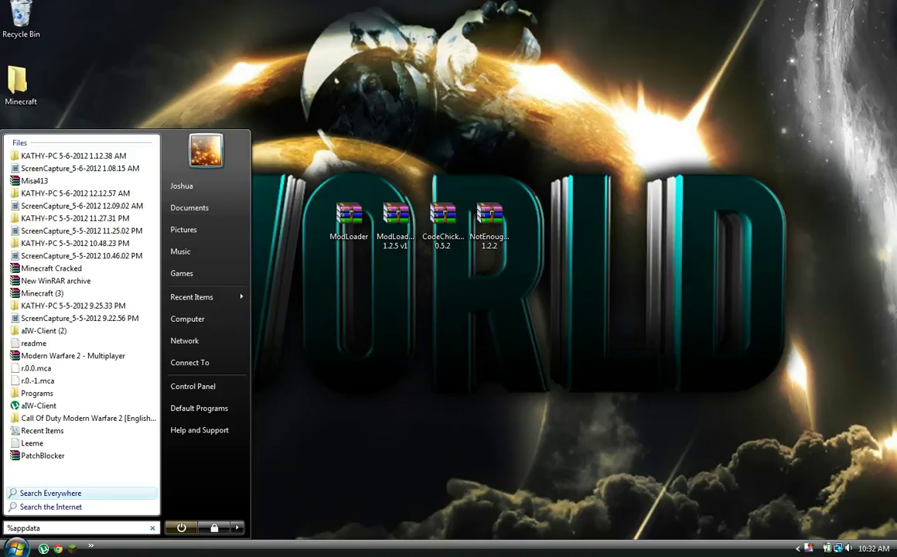
{"action": "type", "text": "%"}
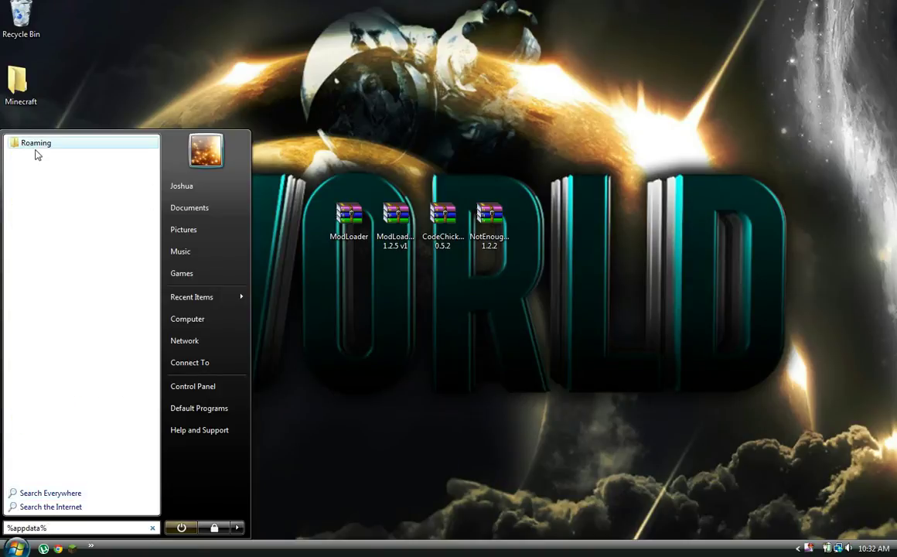
{"action": "left_click", "coordinate": [46, 149]}
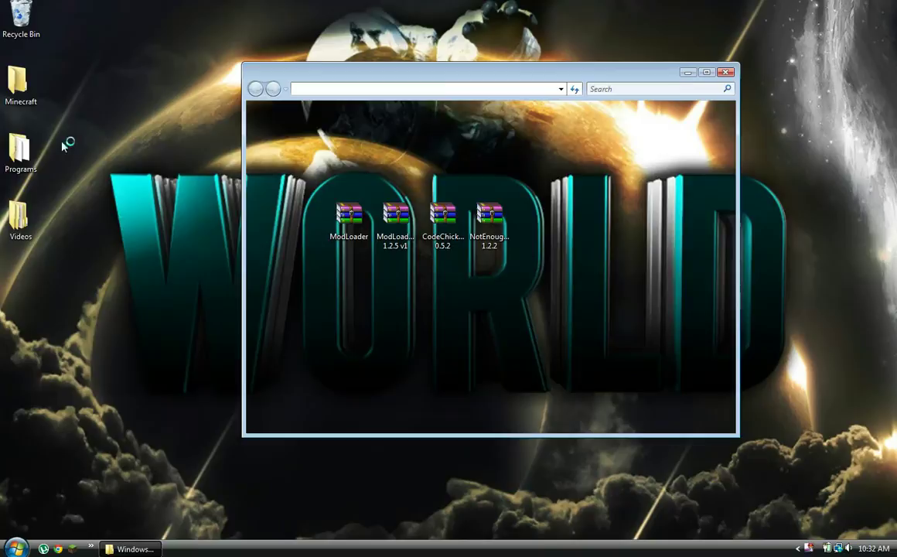
{"action": "left_click", "coordinate": [358, 146]}
{"action": "left_click_drag", "start_coordinate": [325, 164], "coordinate": [22, 23]}
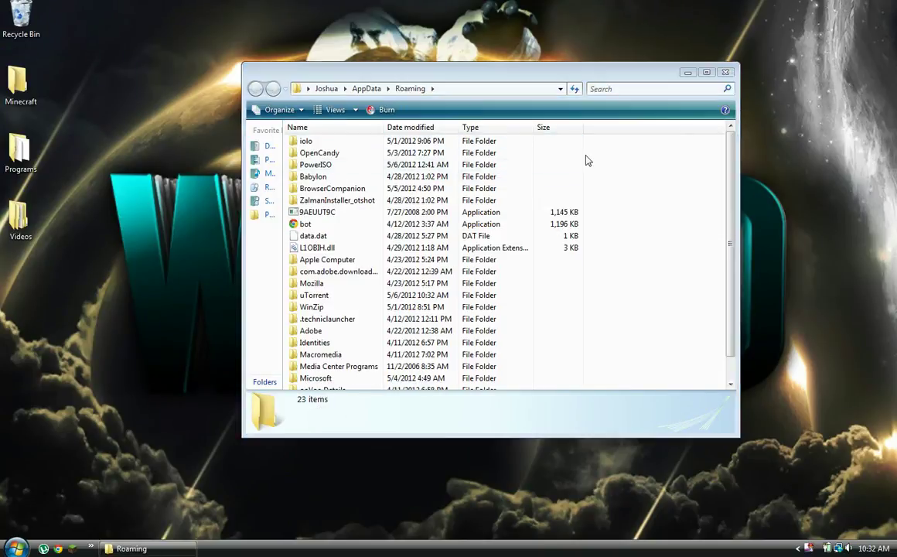
{"action": "left_click", "coordinate": [723, 71]}
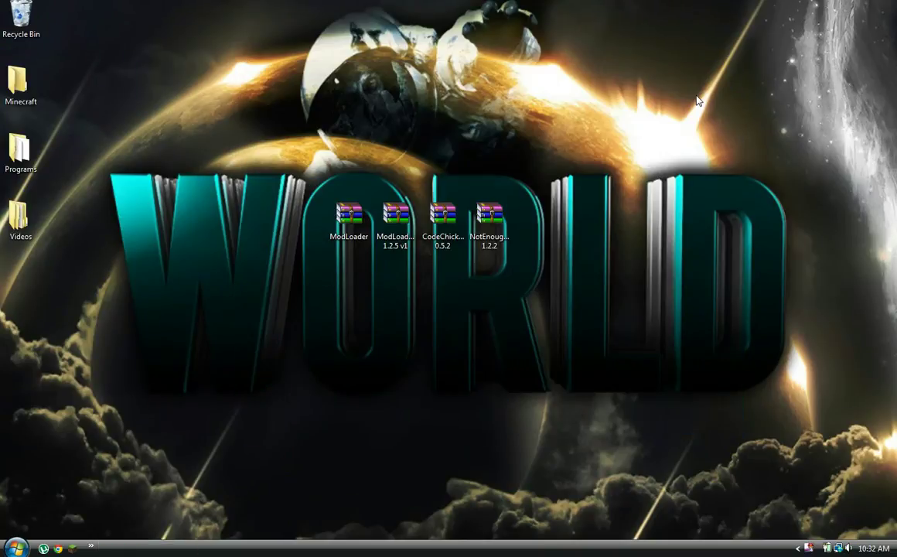
Start Minecraft, log in with the account username and password, and close the game after it reaches its main menu.
{"action": "left_click", "coordinate": [70, 548]}
{"action": "left_click", "coordinate": [479, 285]}
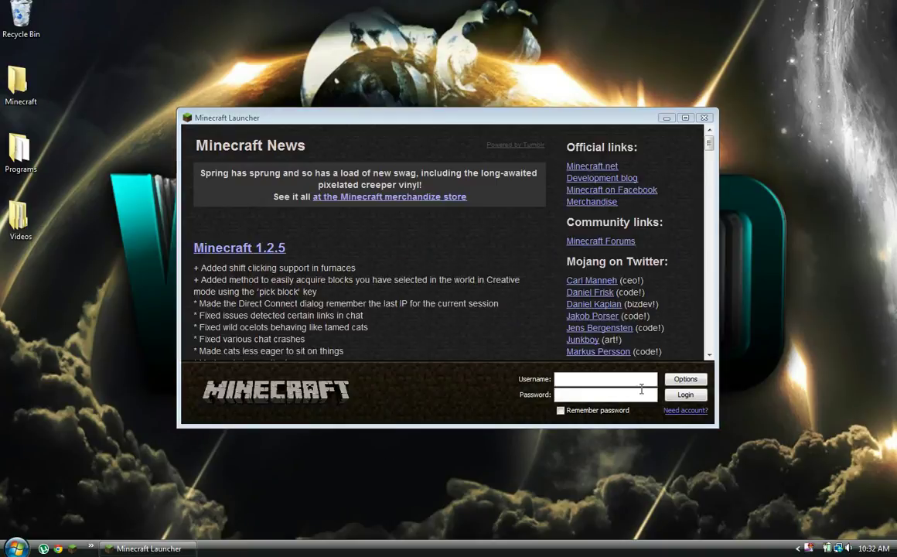
{"action": "left_click", "coordinate": [641, 388]}
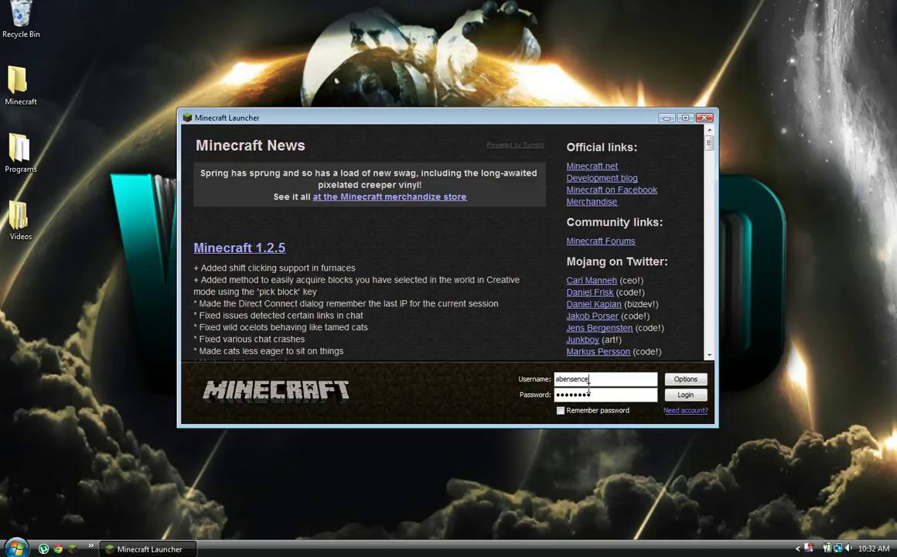
{"action": "left_click", "coordinate": [671, 397]}
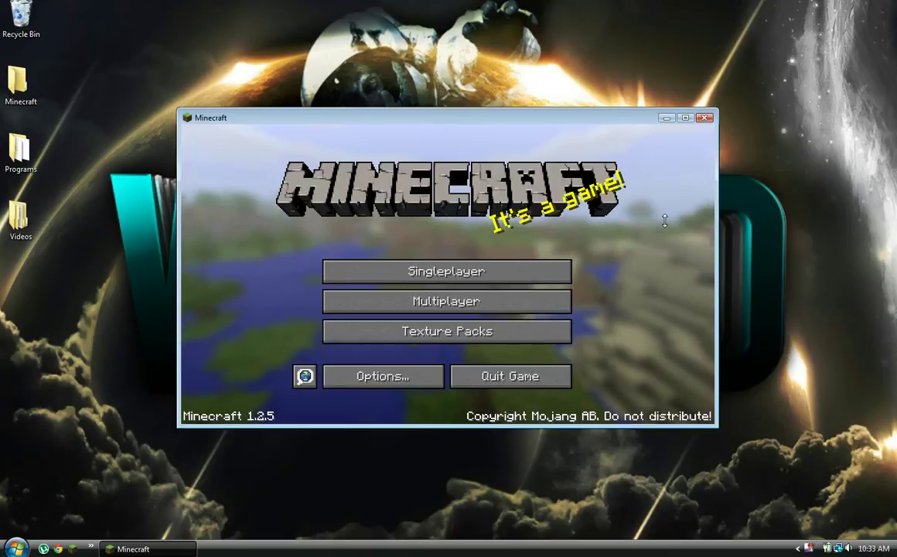
{"action": "left_click", "coordinate": [704, 118]}
{"action": "left_click_drag", "start_coordinate": [606, 165], "coordinate": [472, 450]}
Find the Roaming folder by searching for %appdata% and open the .minecraft folder inside it.
{"action": "left_click", "coordinate": [17, 547]}
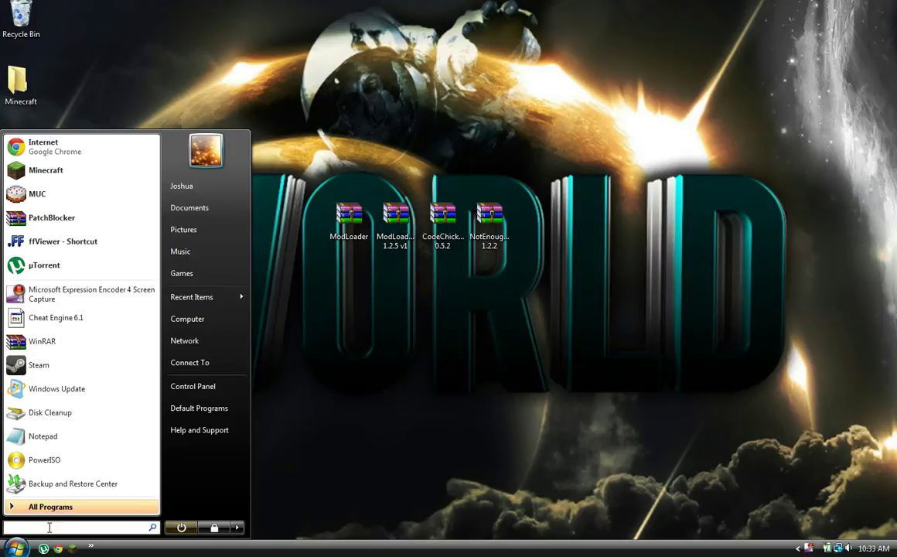
{"action": "type", "text": "%a"}
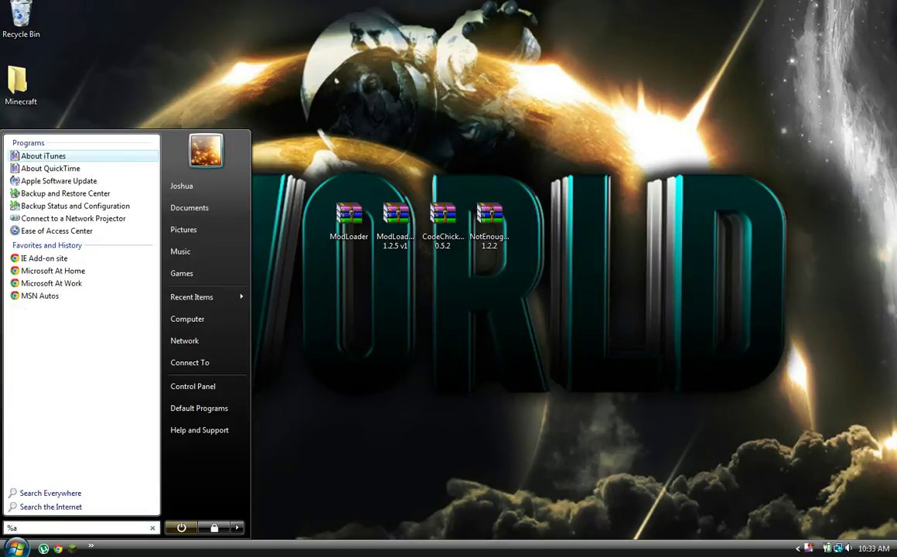
{"action": "type", "text": "ppdata%"}
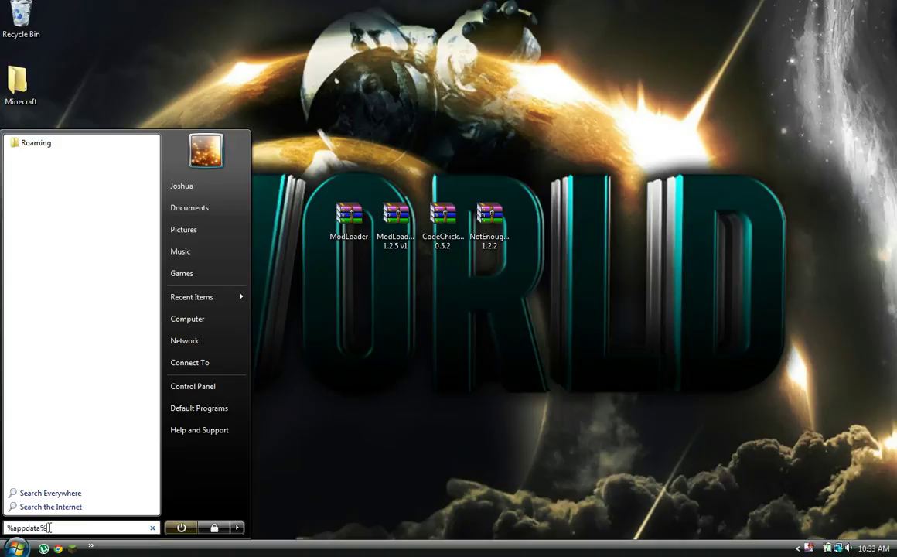
{"action": "left_click", "coordinate": [36, 144]}
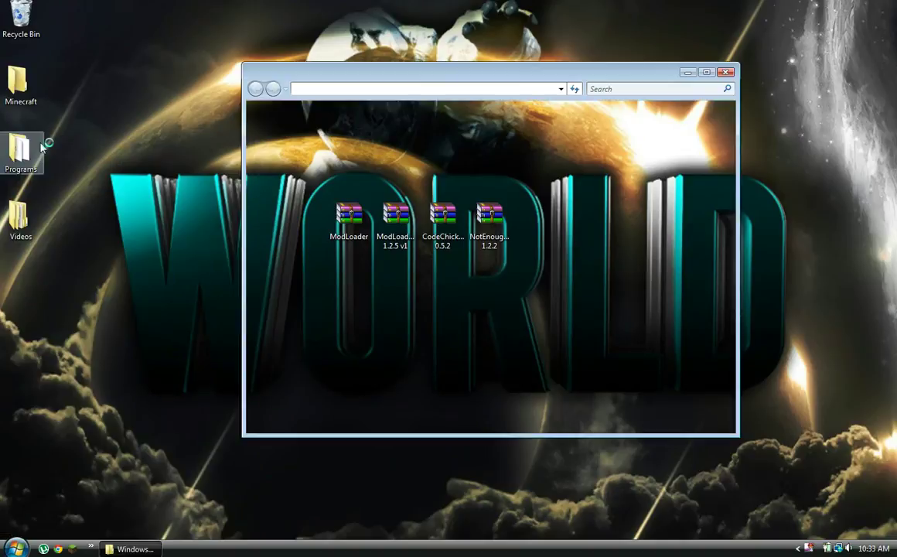
{"action": "double_click", "coordinate": [325, 143]}
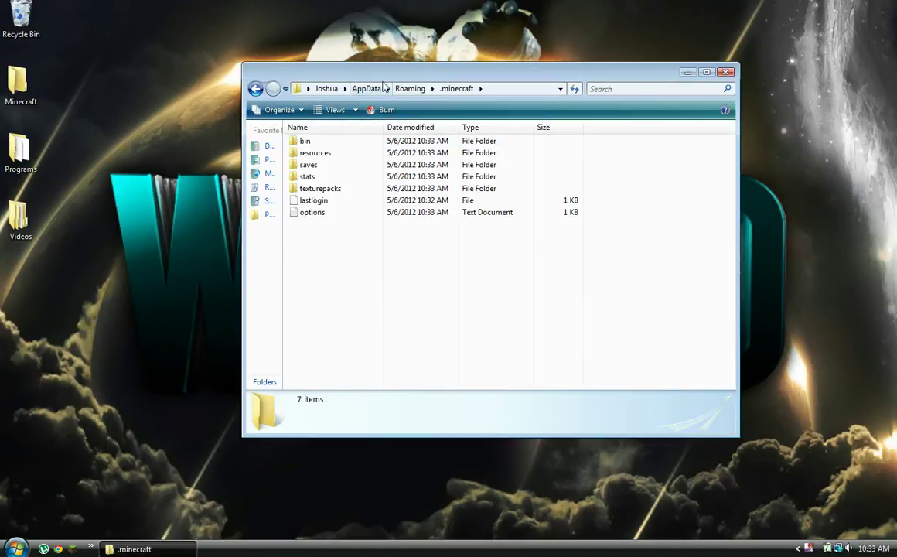
Open minecraft.jar from the bin folder in WinRAR, close the folder window, and place the archive window clear of the mod archives.
{"action": "left_click_drag", "start_coordinate": [393, 78], "coordinate": [552, 16]}
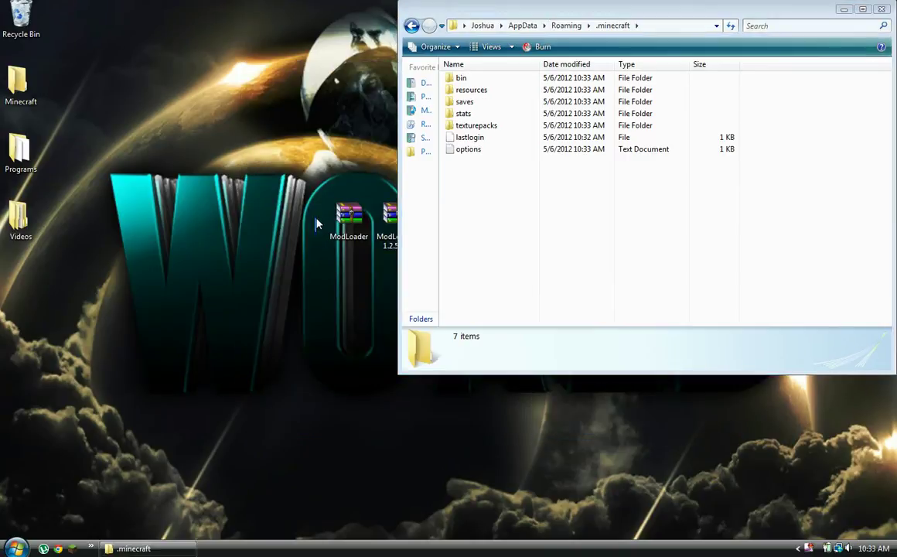
{"action": "left_click_drag", "start_coordinate": [639, 11], "coordinate": [606, 280]}
{"action": "double_click", "coordinate": [495, 346]}
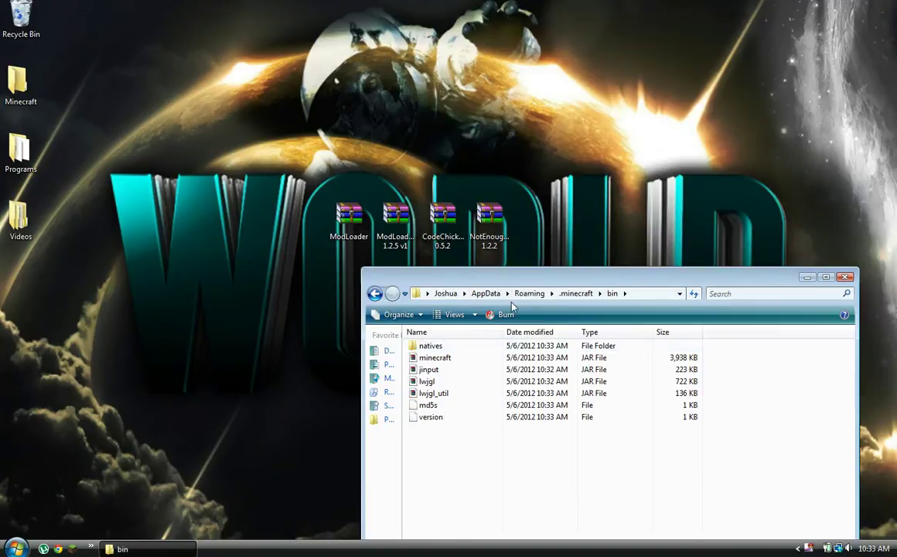
{"action": "left_click", "coordinate": [451, 358]}
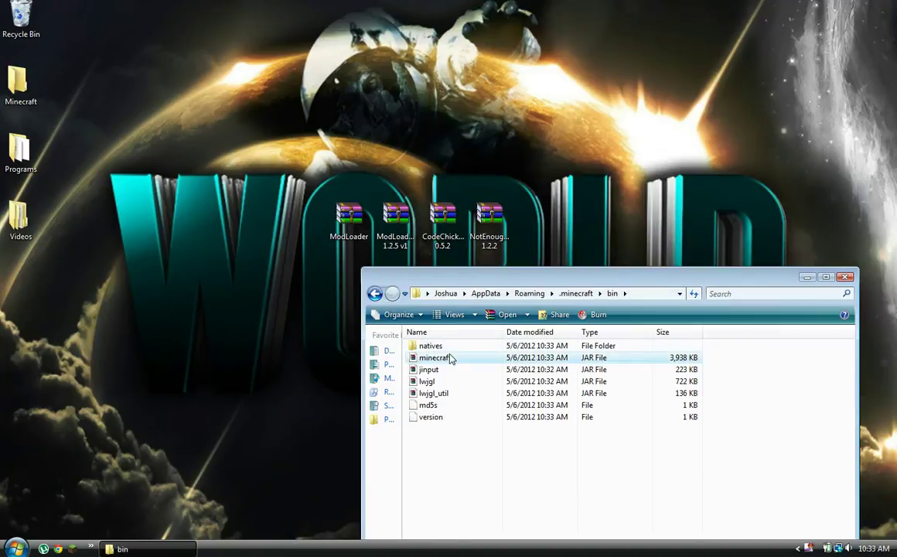
{"action": "double_click", "coordinate": [451, 358]}
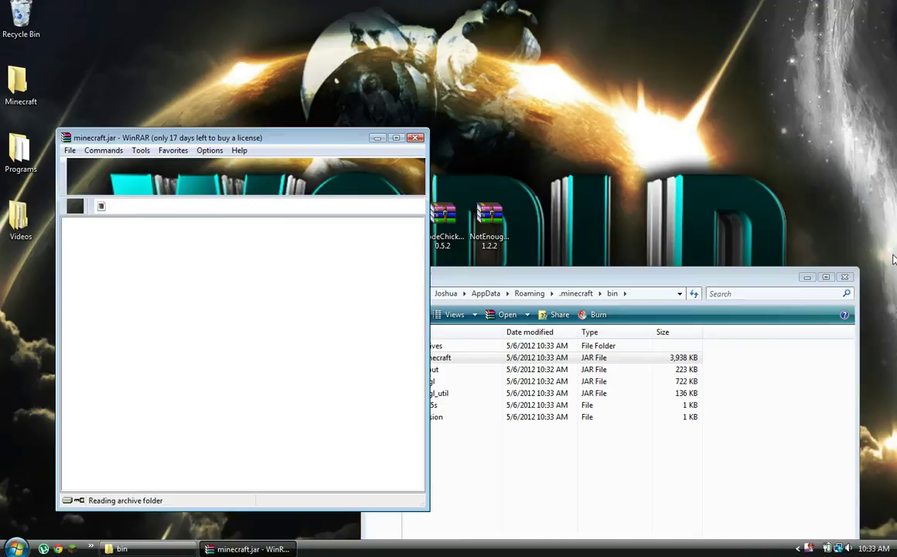
{"action": "left_click", "coordinate": [845, 277]}
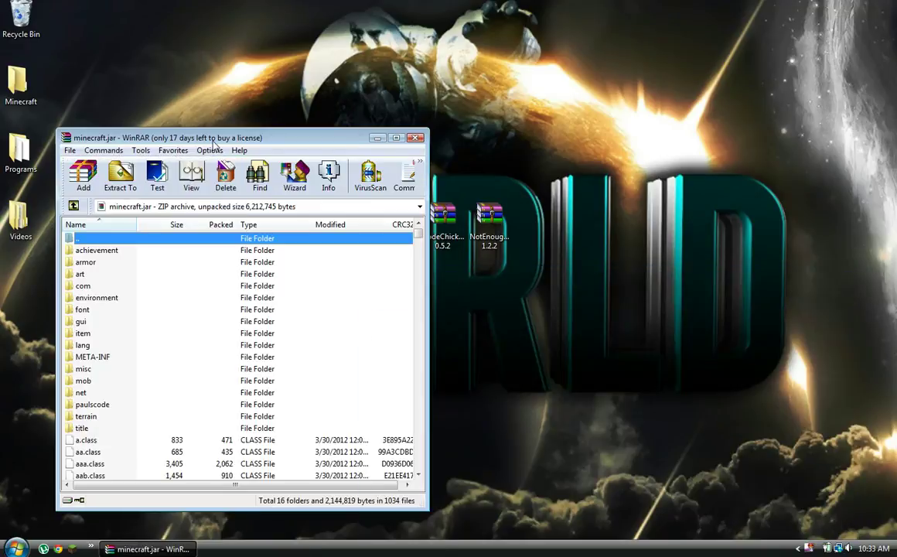
{"action": "left_click_drag", "start_coordinate": [224, 140], "coordinate": [686, 12]}
Delete the META-INF folder from minecraft.jar.
{"action": "right_click", "coordinate": [599, 230]}
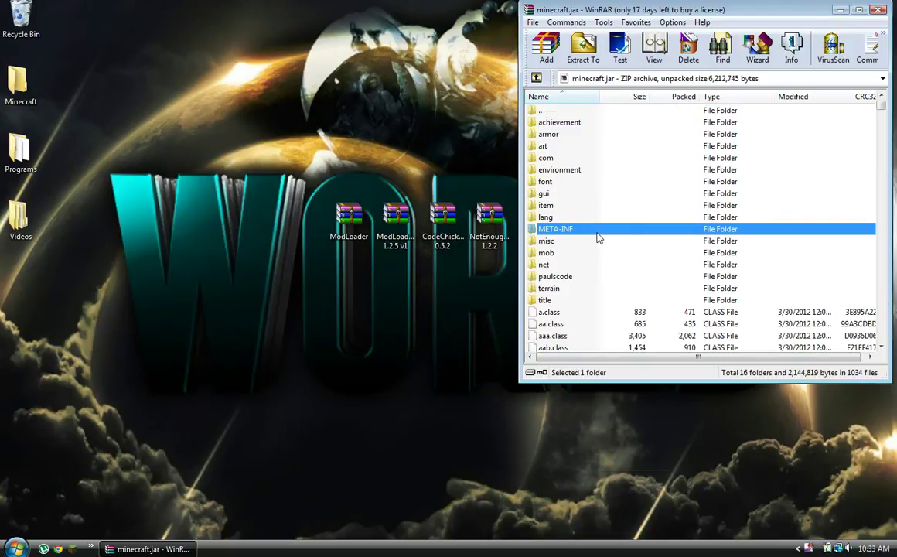
{"action": "left_click", "coordinate": [636, 314]}
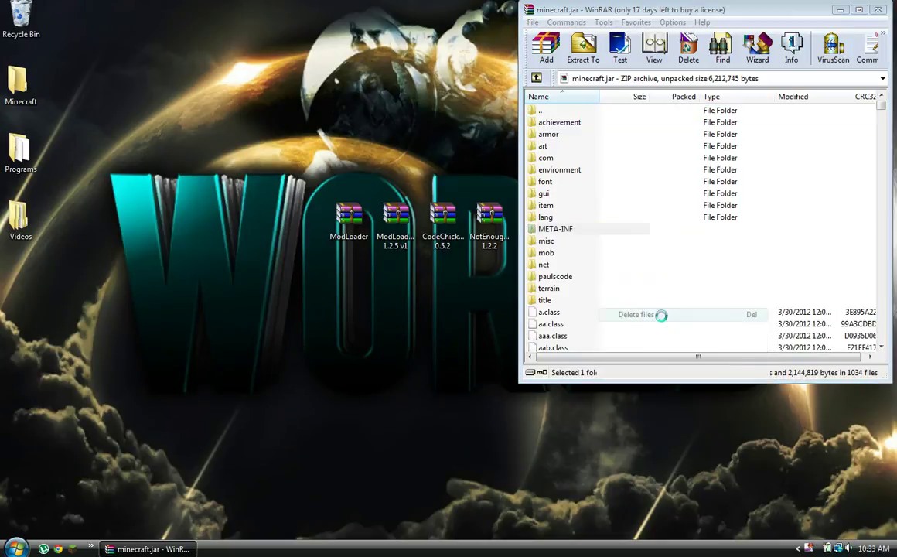
{"action": "left_click", "coordinate": [461, 314]}
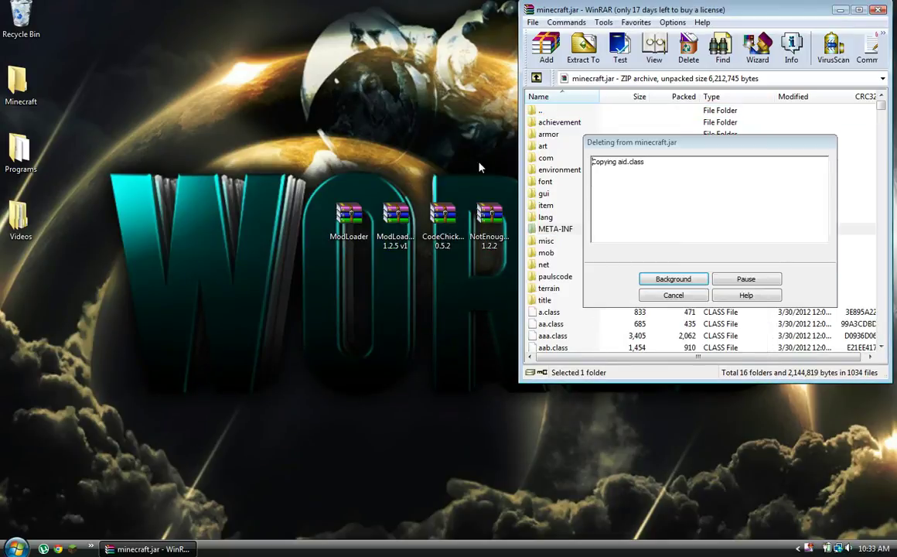
Move the four mod archives together on the desktop, farther away from the minecraft.jar window, and deselect them.
{"action": "left_click_drag", "start_coordinate": [341, 125], "coordinate": [502, 232]}
{"action": "left_click_drag", "start_coordinate": [492, 228], "coordinate": [344, 201]}
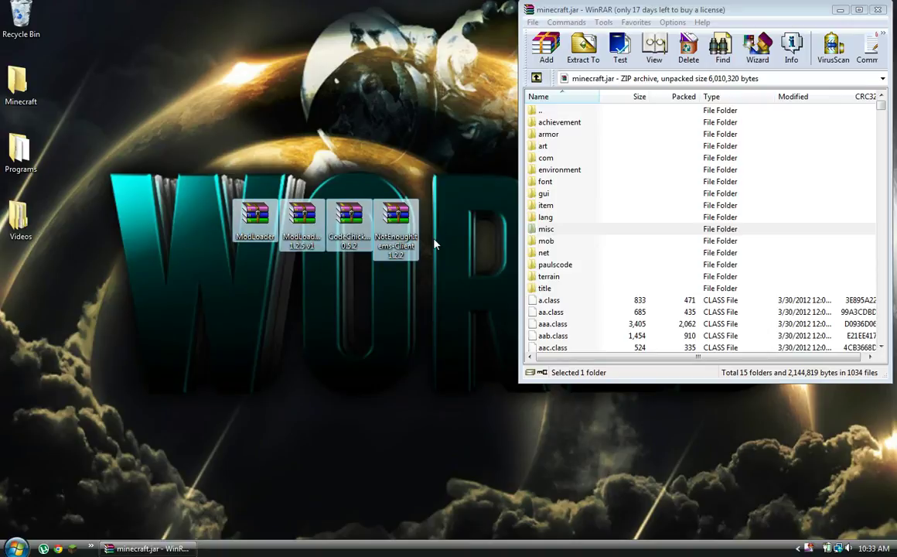
{"action": "left_click", "coordinate": [205, 313]}
Add all class files from ModLoader.zip to minecraft.jar and close the ModLoader archive.
{"action": "double_click", "coordinate": [249, 220]}
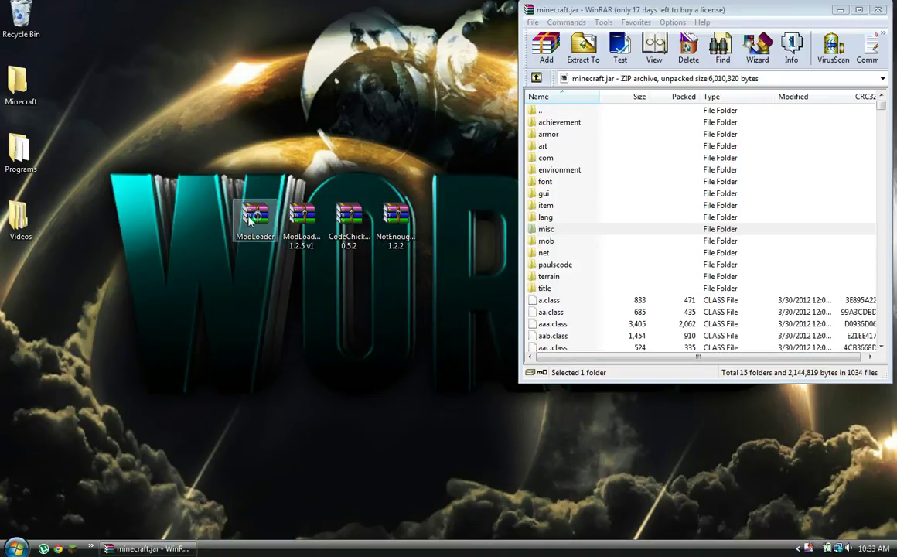
{"action": "left_click_drag", "start_coordinate": [68, 382], "coordinate": [543, 321]}
{"action": "left_click", "coordinate": [717, 299]}
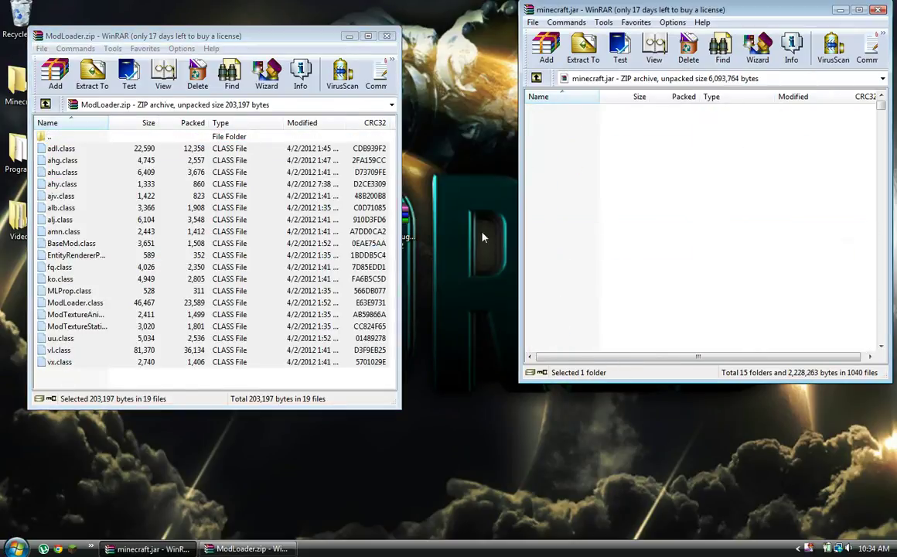
{"action": "left_click", "coordinate": [389, 37]}
{"action": "left_click", "coordinate": [392, 39]}
Add all class files from ModLoaderMP 1.2.5 v1.zip to minecraft.jar and close that mod archive.
{"action": "double_click", "coordinate": [288, 202]}
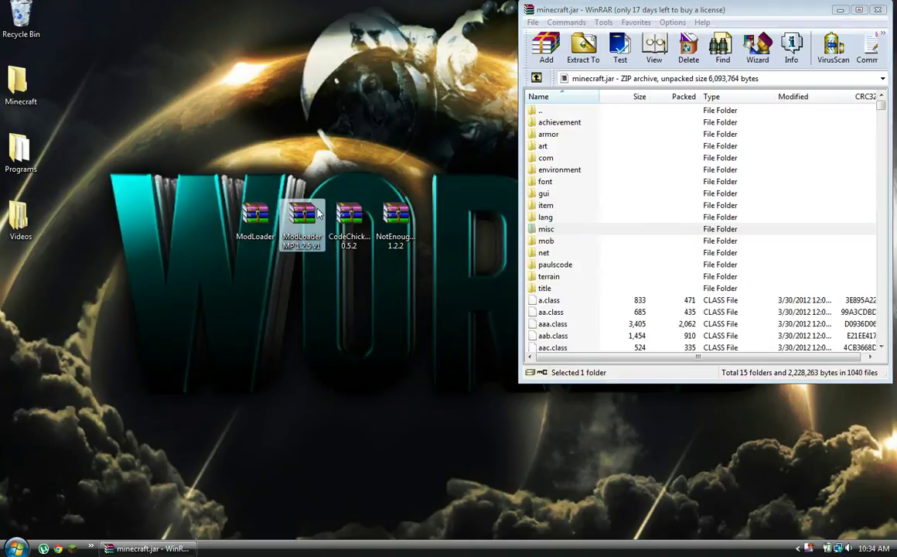
{"action": "left_click_drag", "start_coordinate": [188, 350], "coordinate": [557, 309]}
{"action": "left_click", "coordinate": [717, 300]}
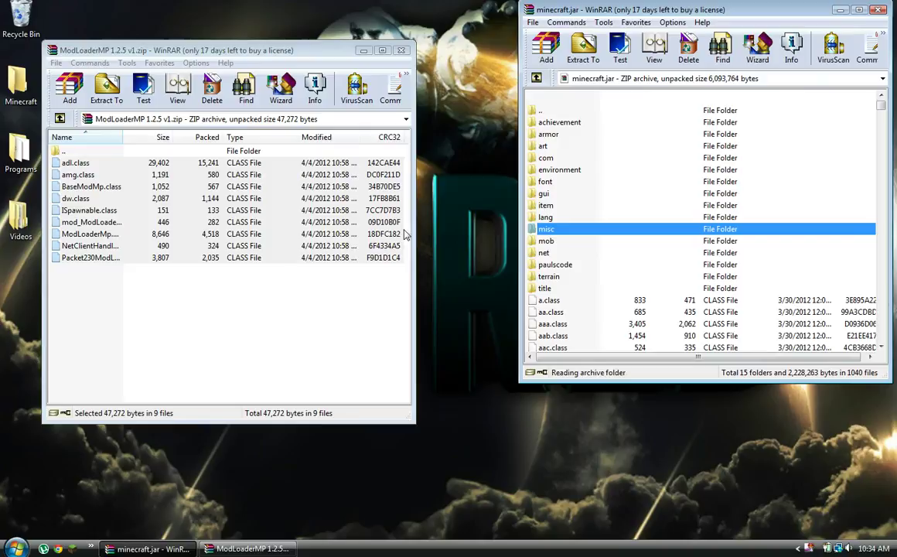
{"action": "left_click", "coordinate": [412, 52]}
{"action": "left_click", "coordinate": [402, 51]}
Add the codechicken folder and all class files from CodeChickenCore-Client 0.5.2.zip to minecraft.jar, and close the mod archive.
{"action": "double_click", "coordinate": [356, 199]}
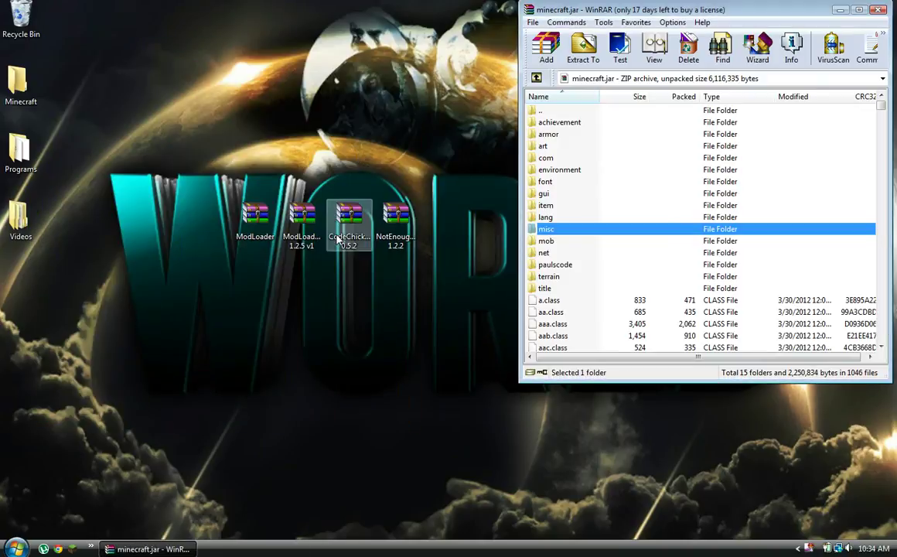
{"action": "left_click_drag", "start_coordinate": [232, 255], "coordinate": [618, 324]}
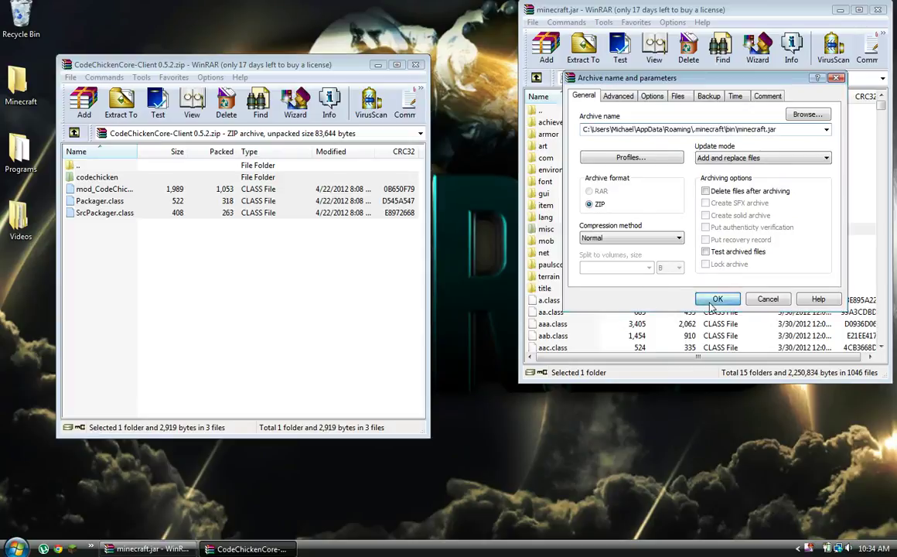
{"action": "left_click", "coordinate": [707, 296]}
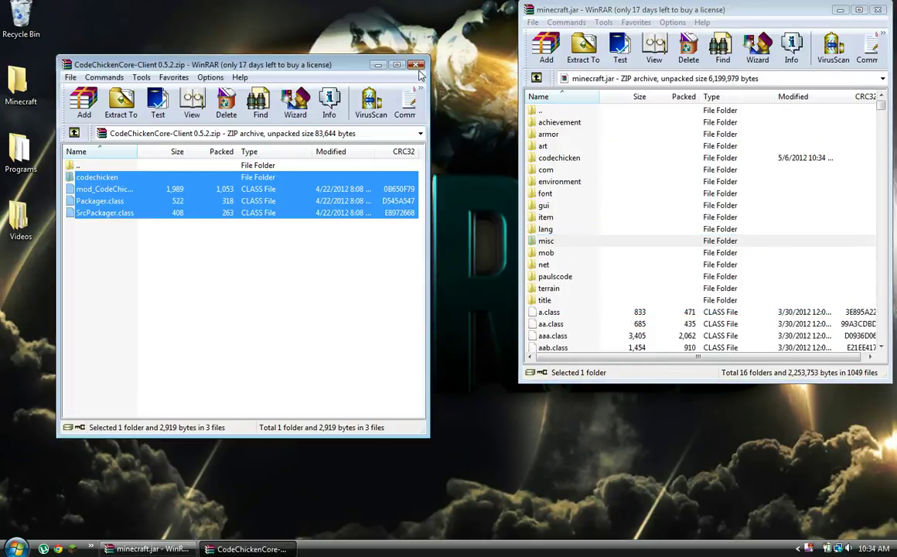
{"action": "left_click", "coordinate": [415, 64]}
Add the codechicken folder and all class files from NotEnoughItems-Client 1.2.2.zip to minecraft.jar.
{"action": "double_click", "coordinate": [406, 212]}
{"action": "left_click_drag", "start_coordinate": [321, 317], "coordinate": [572, 341]}
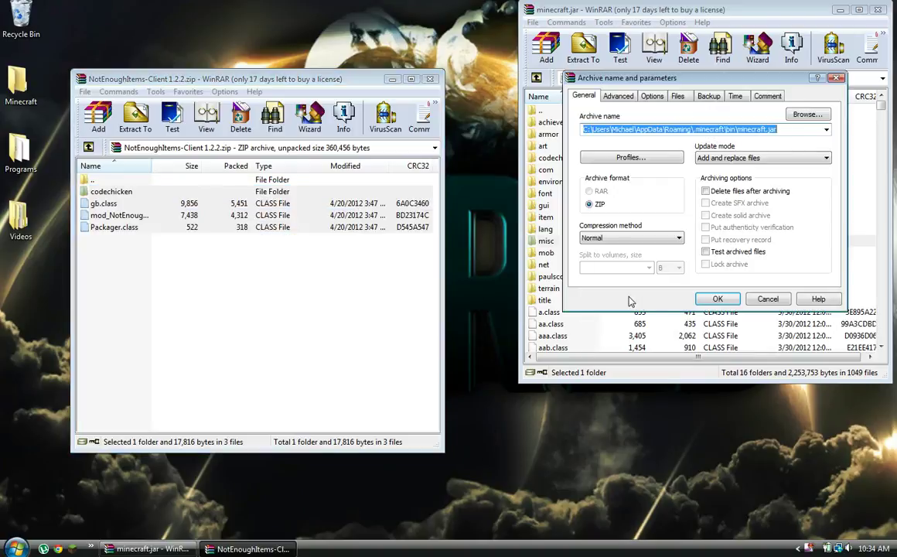
{"action": "left_click", "coordinate": [710, 300]}
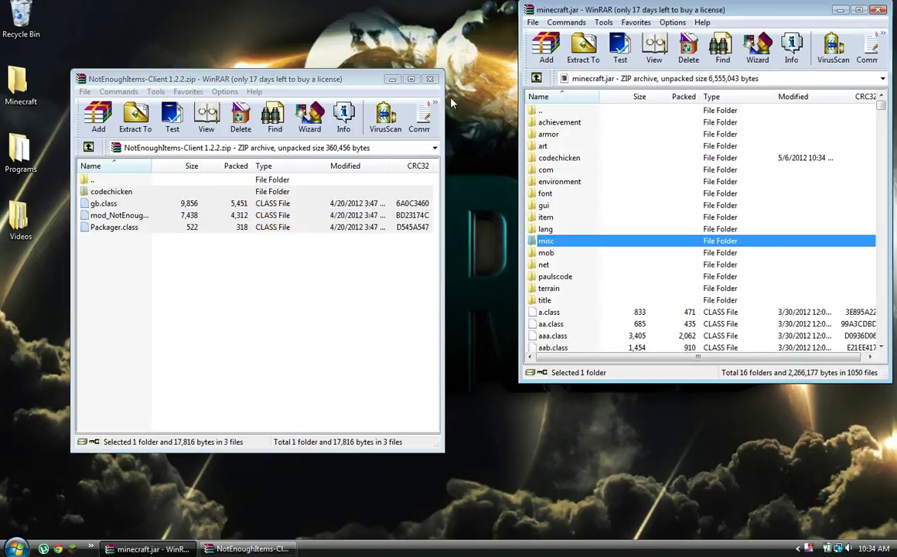
Close the NotEnoughItems-Client 1.2.2.zip and minecraft.jar archives.
{"action": "left_click", "coordinate": [392, 79]}
{"action": "left_click_drag", "start_coordinate": [427, 196], "coordinate": [85, 44]}
{"action": "left_click", "coordinate": [217, 142]}
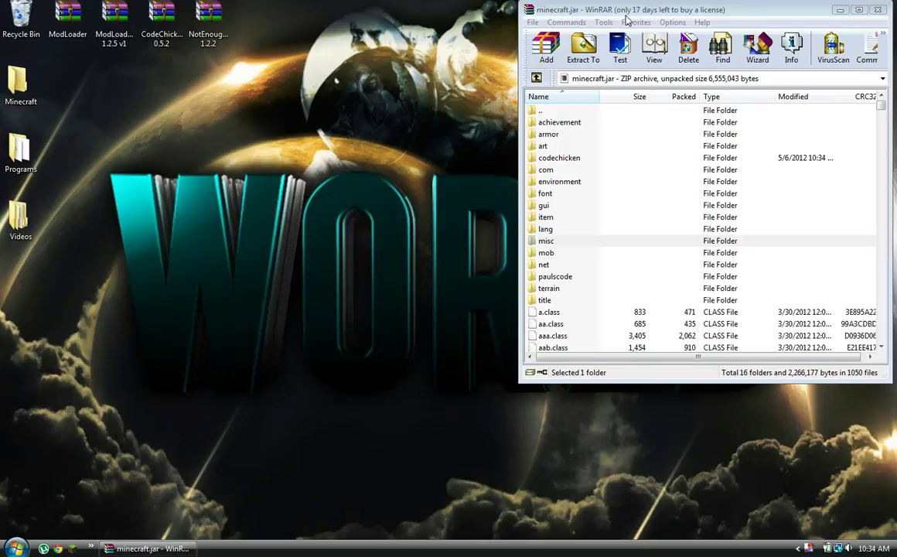
{"action": "left_click_drag", "start_coordinate": [655, 14], "coordinate": [382, 66]}
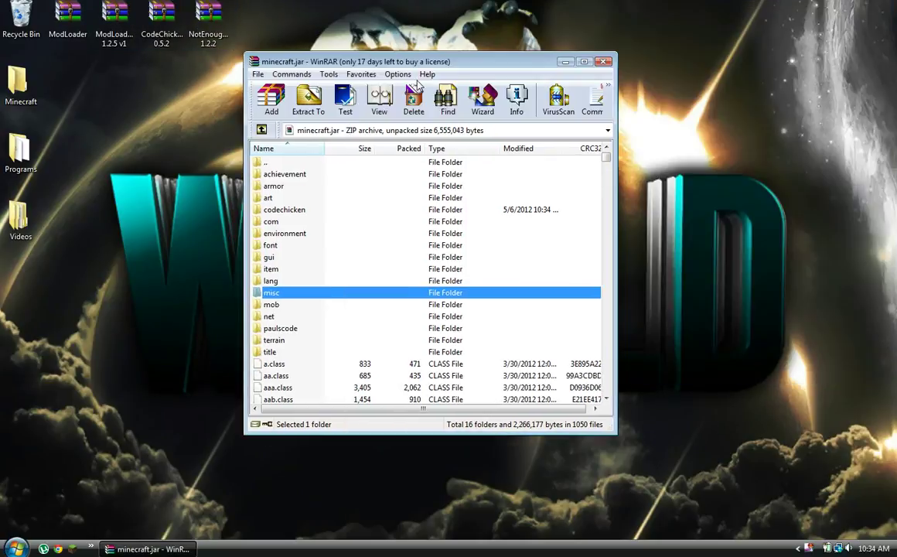
{"action": "left_click", "coordinate": [604, 63]}
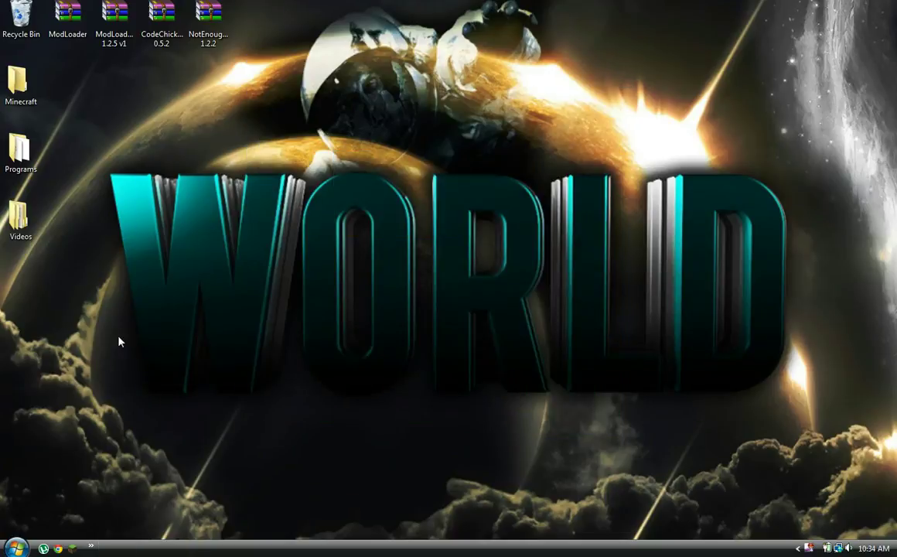
Switch to Minecraft by allowing the unverified launcher to run, and log in with the remembered account.
{"action": "left_click", "coordinate": [72, 549]}
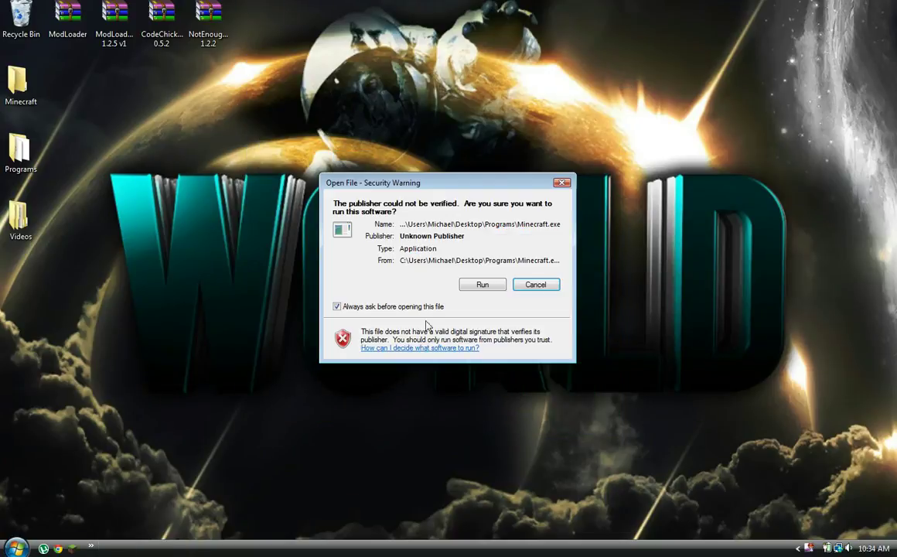
{"action": "left_click", "coordinate": [472, 286]}
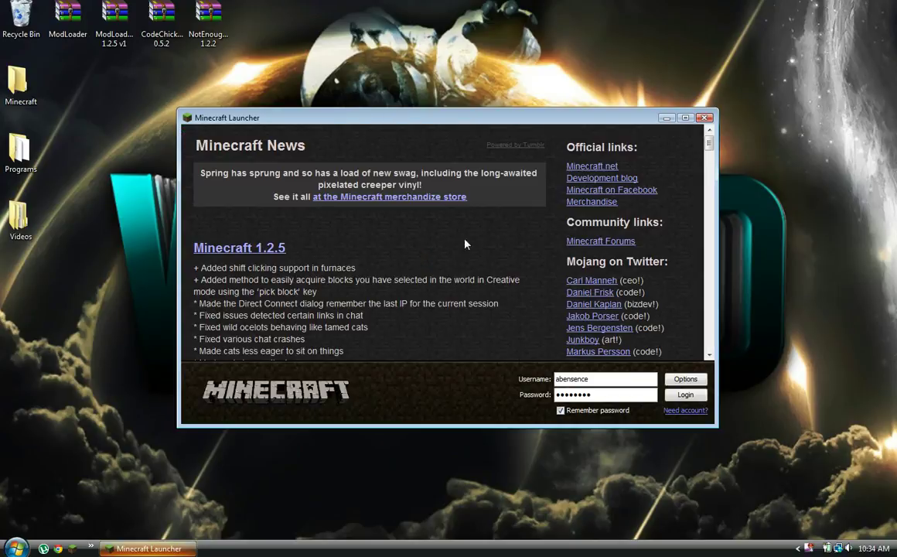
{"action": "left_click", "coordinate": [683, 395]}
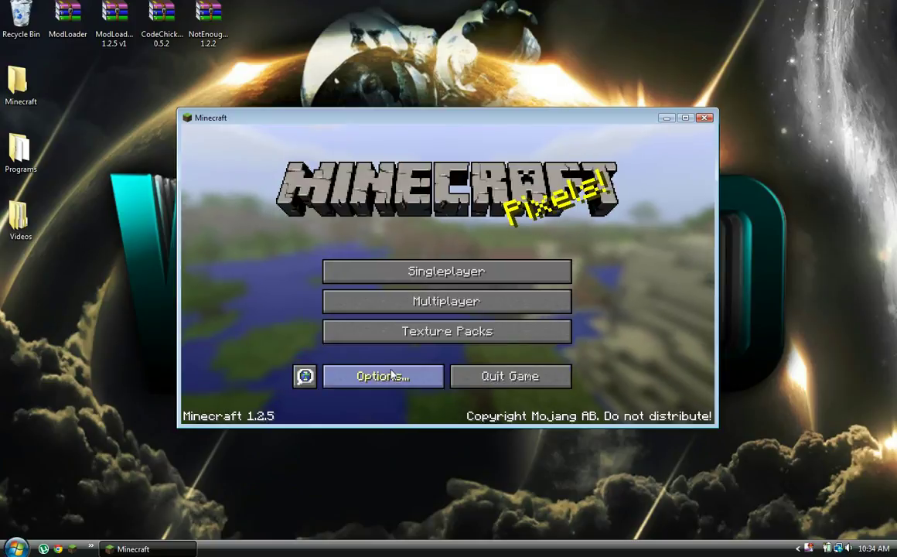
In the game's video settings, set render distance to Tiny and graphics to Fast, and turn smooth lighting off.
{"action": "left_click", "coordinate": [363, 341]}
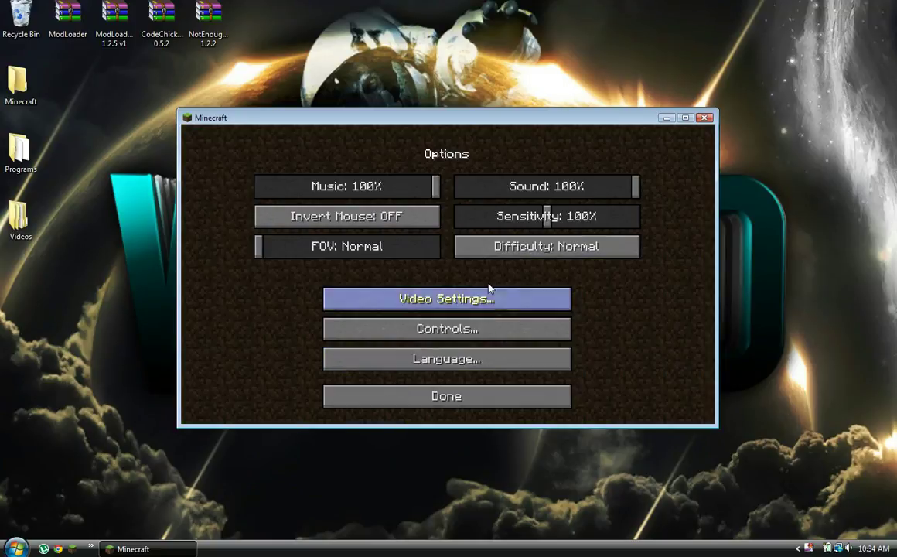
{"action": "left_click", "coordinate": [529, 242]}
{"action": "left_click", "coordinate": [480, 298]}
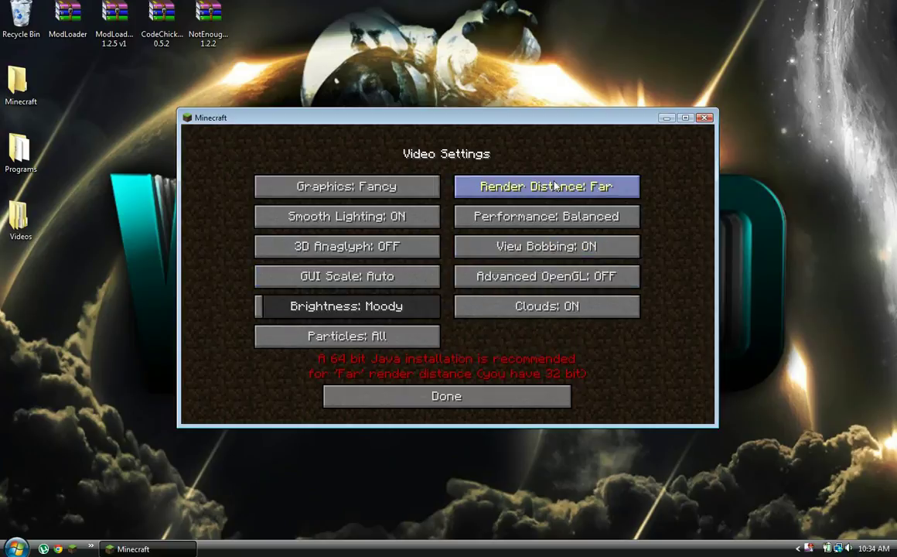
{"action": "left_click", "coordinate": [555, 186]}
{"action": "left_click", "coordinate": [550, 186]}
{"action": "left_click", "coordinate": [363, 186]}
{"action": "left_click", "coordinate": [369, 217]}
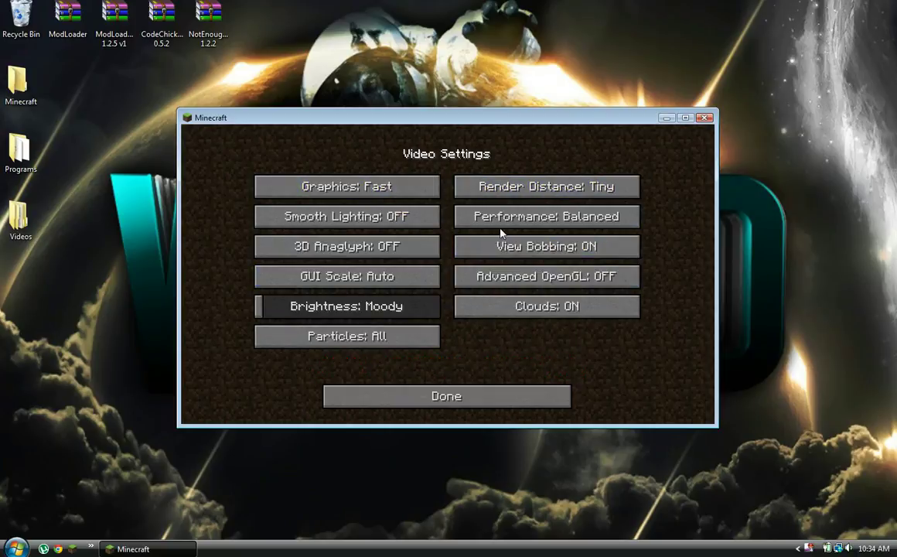
Set performance to Max FPS and brightness to Bright, disable view bobbing and clouds, enable smooth lighting, and return to the title screen.
{"action": "left_click", "coordinate": [506, 219]}
{"action": "left_click", "coordinate": [509, 225]}
{"action": "left_click", "coordinate": [526, 248]}
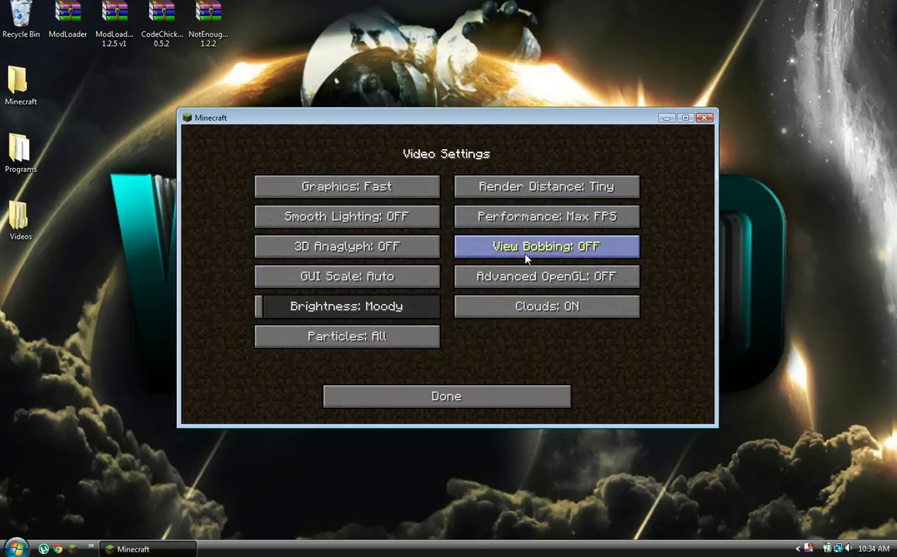
{"action": "left_click", "coordinate": [526, 306]}
{"action": "left_click_drag", "start_coordinate": [348, 307], "coordinate": [437, 308]}
{"action": "left_click", "coordinate": [394, 219]}
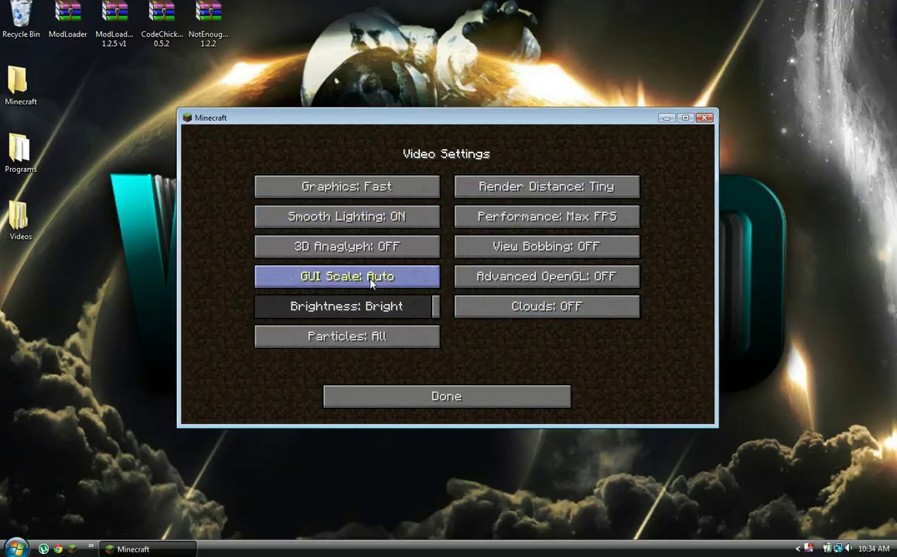
{"action": "left_click", "coordinate": [382, 276]}
{"action": "left_click", "coordinate": [385, 229]}
{"action": "left_click", "coordinate": [456, 392]}
{"action": "left_click", "coordinate": [456, 394]}
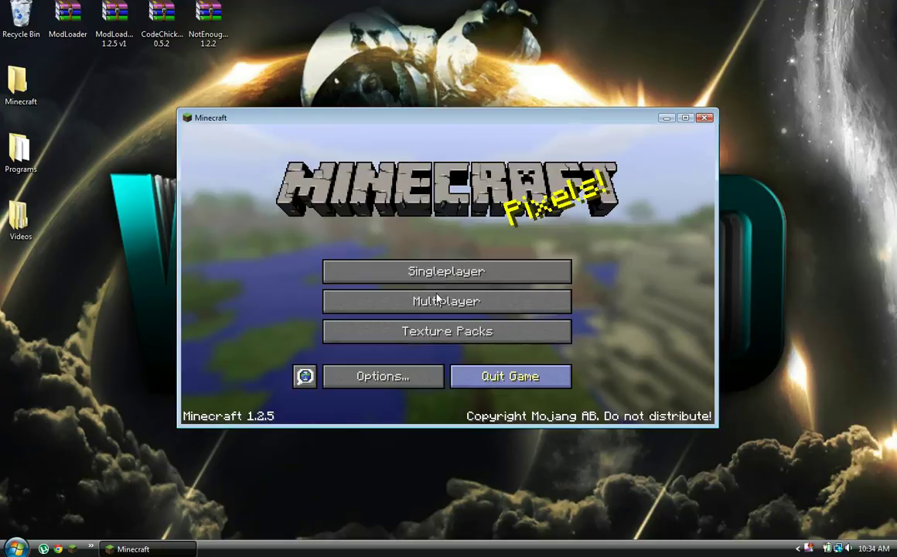
Start a new singleplayer world and name it Test.
{"action": "left_click", "coordinate": [446, 267]}
{"action": "left_click", "coordinate": [551, 375]}
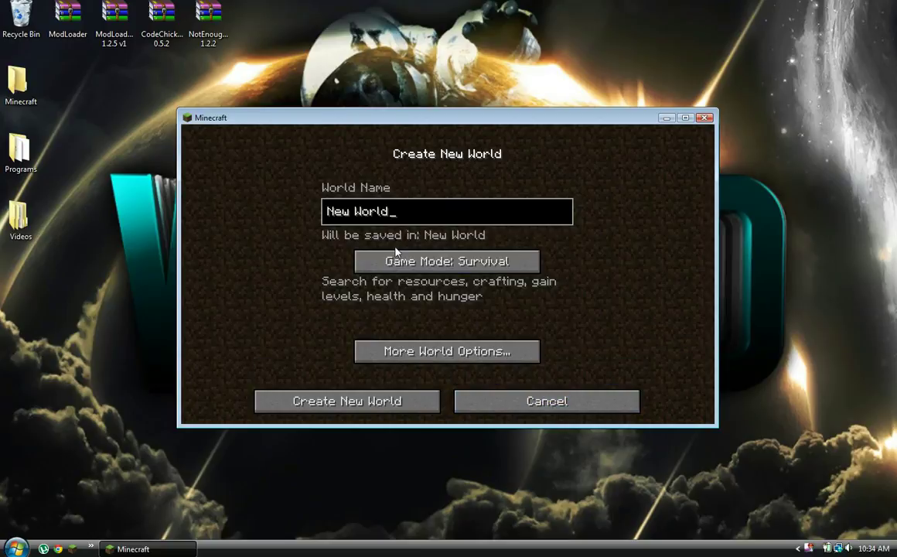
{"action": "key", "text": "BackSpace"}
{"action": "key", "text": "BackSpace"}
{"action": "key", "text": "BackSpace"}
{"action": "key", "text": "BackSpace"}
{"action": "key", "text": "BackSpace"}
{"action": "key", "text": "BackSpace"}
{"action": "key", "text": "BackSpace"}
{"action": "key", "text": "BackSpace"}
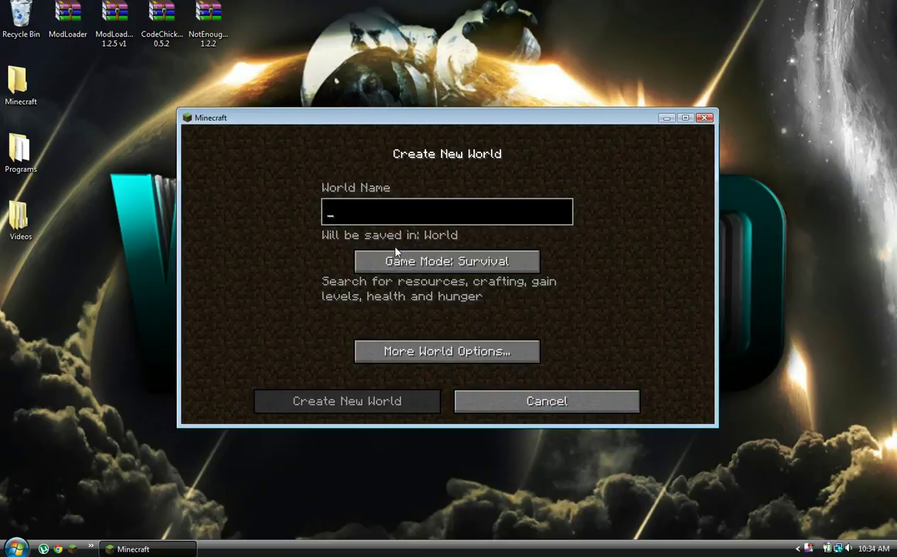
{"action": "type", "text": "Test"}
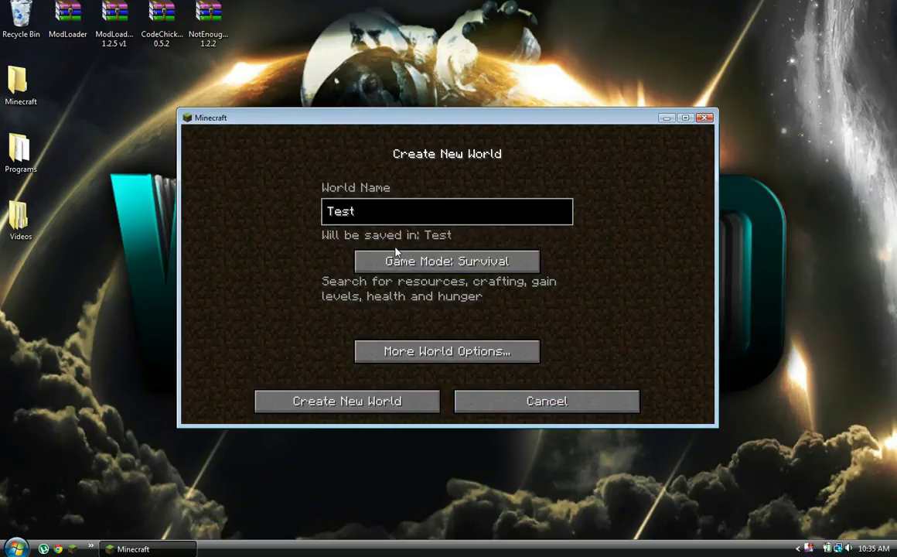
Set the world type to Superflat and create the world.
{"action": "left_click", "coordinate": [446, 346]}
{"action": "left_click", "coordinate": [551, 271]}
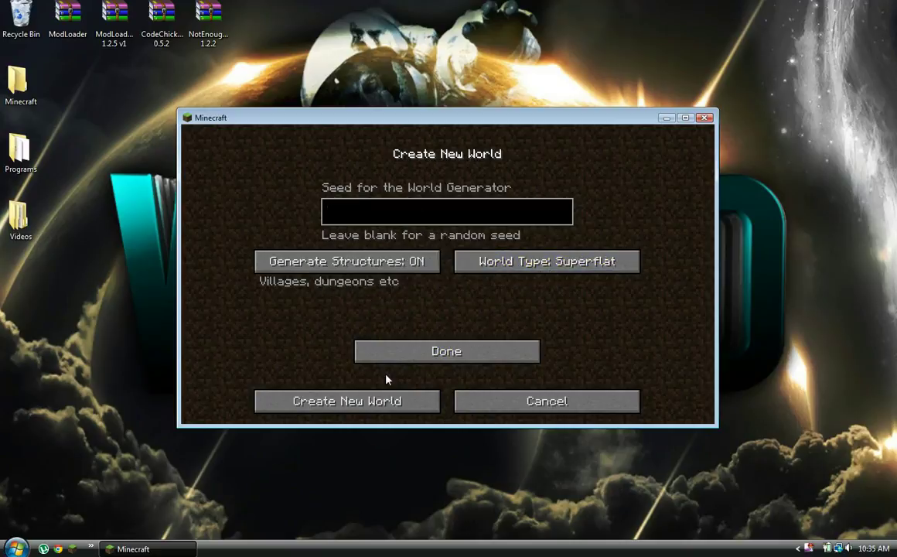
{"action": "left_click", "coordinate": [372, 402]}
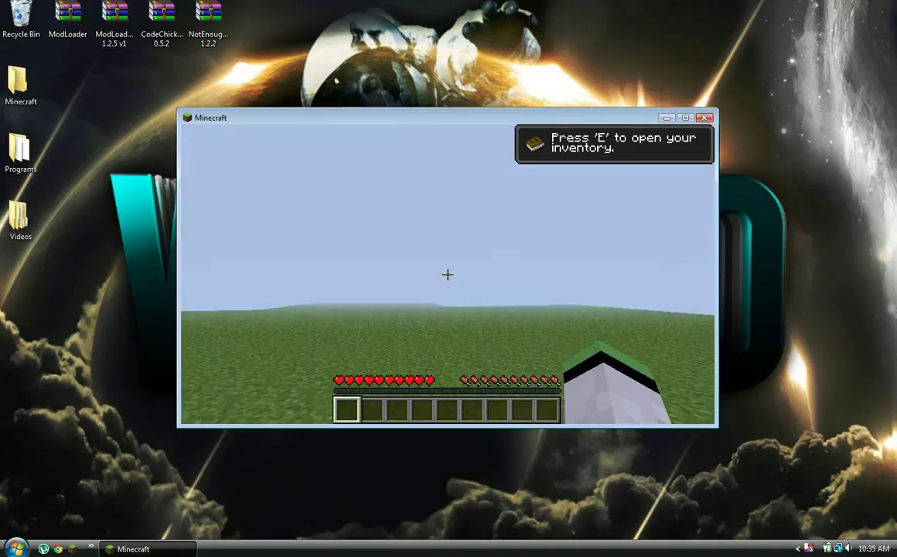
Open the inventory and browse the mod's item list to page 2 and back to page 1.
{"action": "key", "text": "e"}
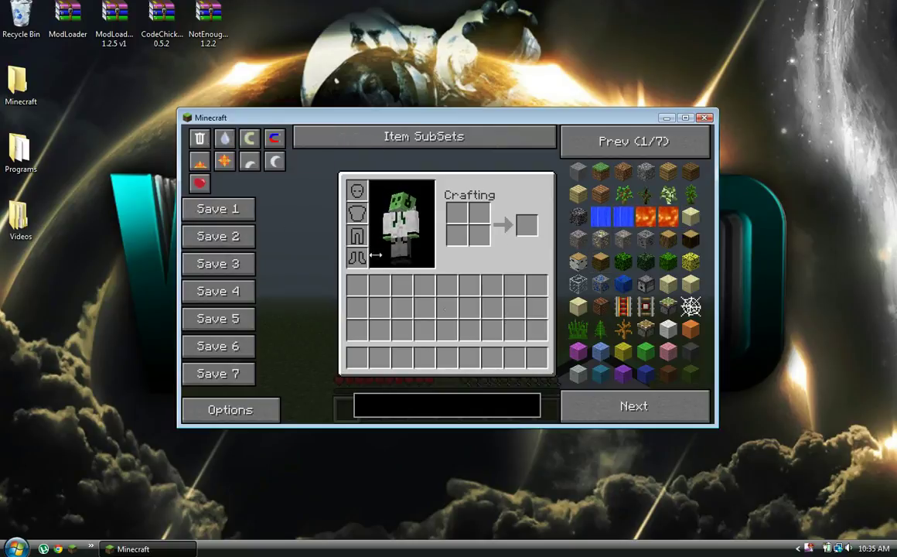
{"action": "left_click", "coordinate": [581, 405]}
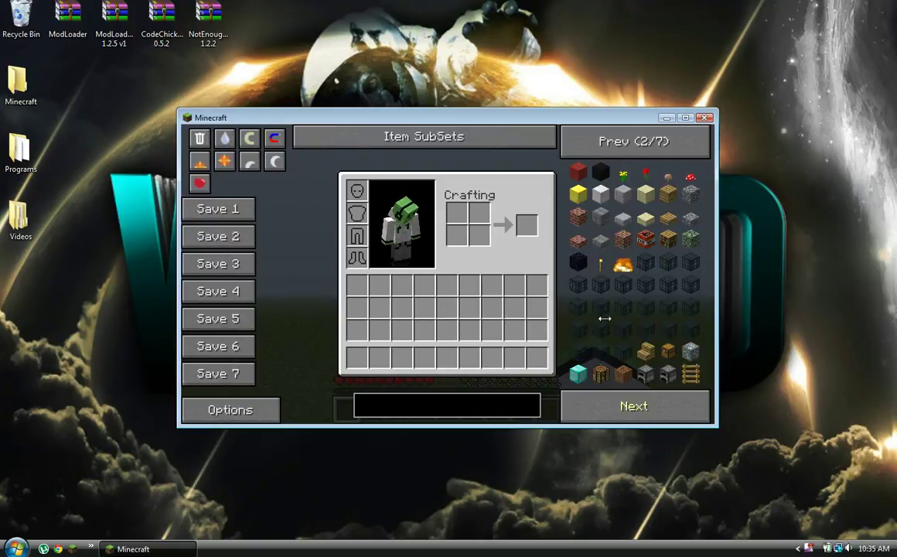
{"action": "left_click", "coordinate": [633, 138]}
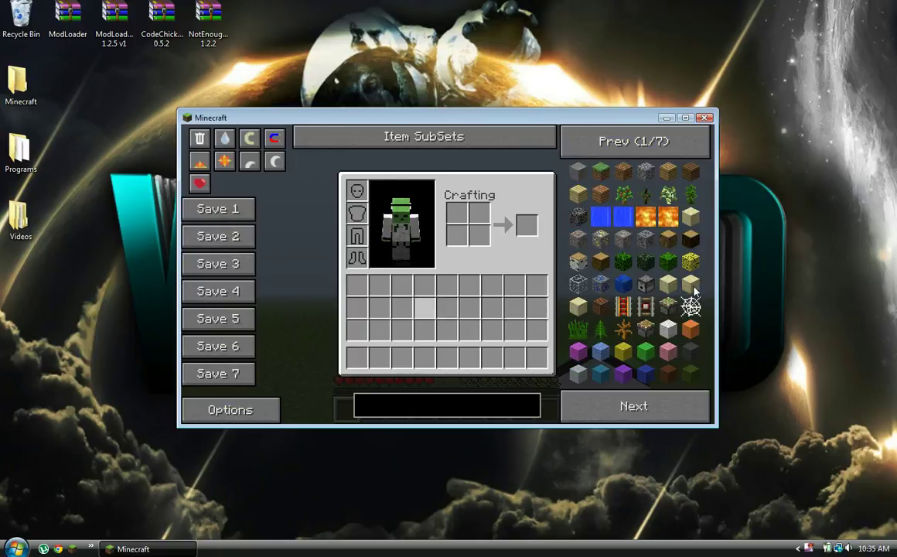
Cycle the NEI mode in the NEI Global Options and set it to Recipe Mode.
{"action": "left_click", "coordinate": [255, 407]}
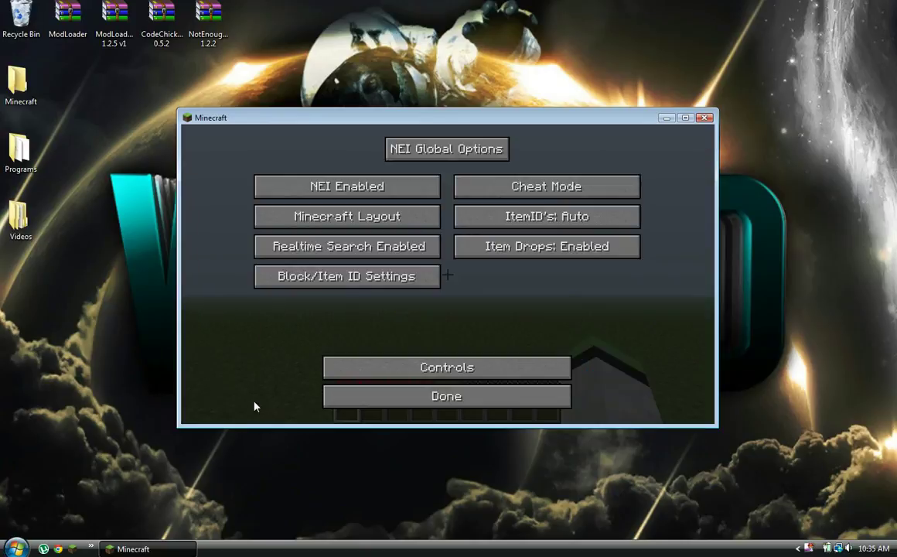
{"action": "left_click", "coordinate": [586, 192]}
{"action": "left_click", "coordinate": [586, 192]}
{"action": "left_click", "coordinate": [587, 192]}
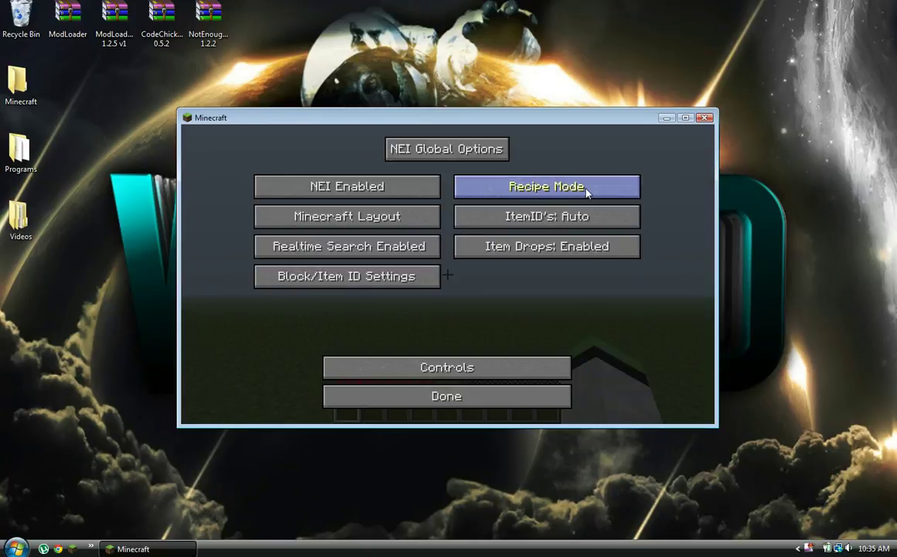
{"action": "left_click", "coordinate": [586, 193]}
{"action": "left_click", "coordinate": [586, 193]}
{"action": "left_click", "coordinate": [586, 193]}
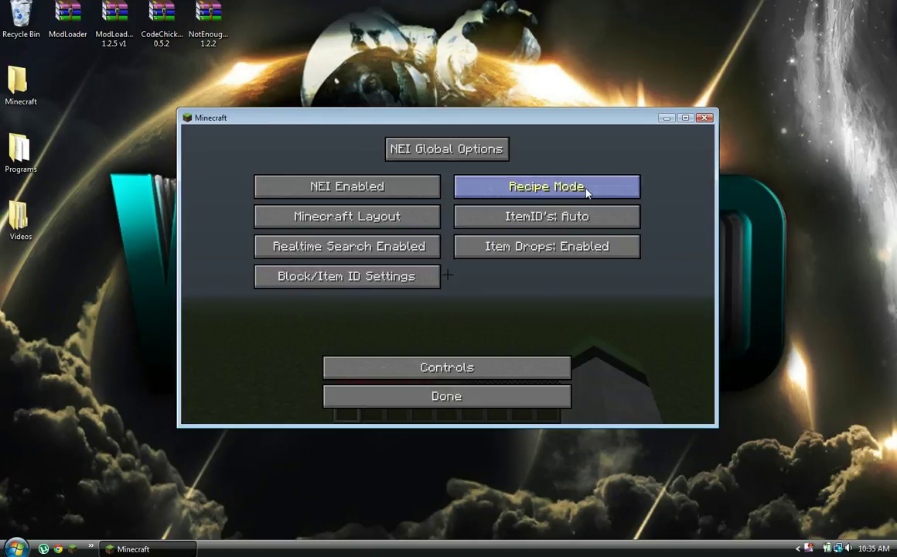
Review the NEI control bindings, return to the inventory and show the Note Block's crafting recipe.
{"action": "left_click", "coordinate": [504, 395]}
{"action": "left_click", "coordinate": [504, 367]}
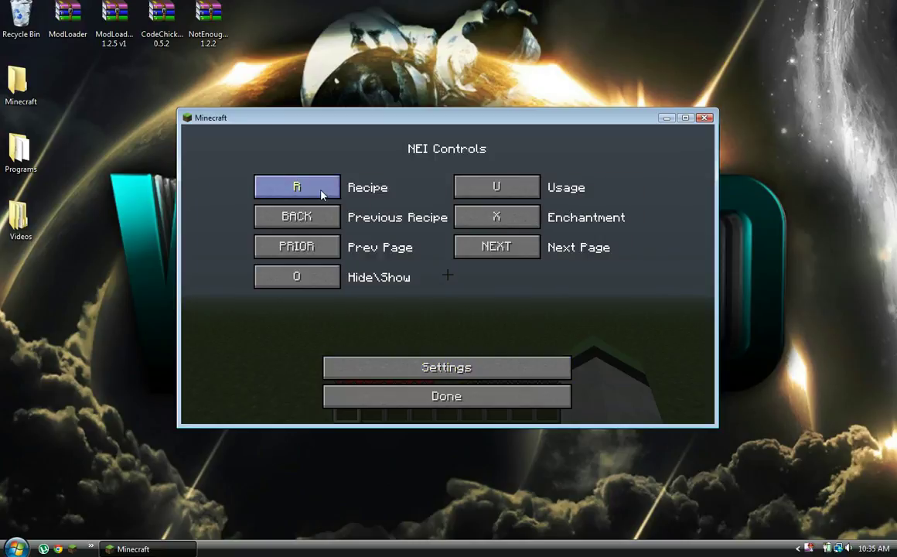
{"action": "left_click", "coordinate": [406, 393]}
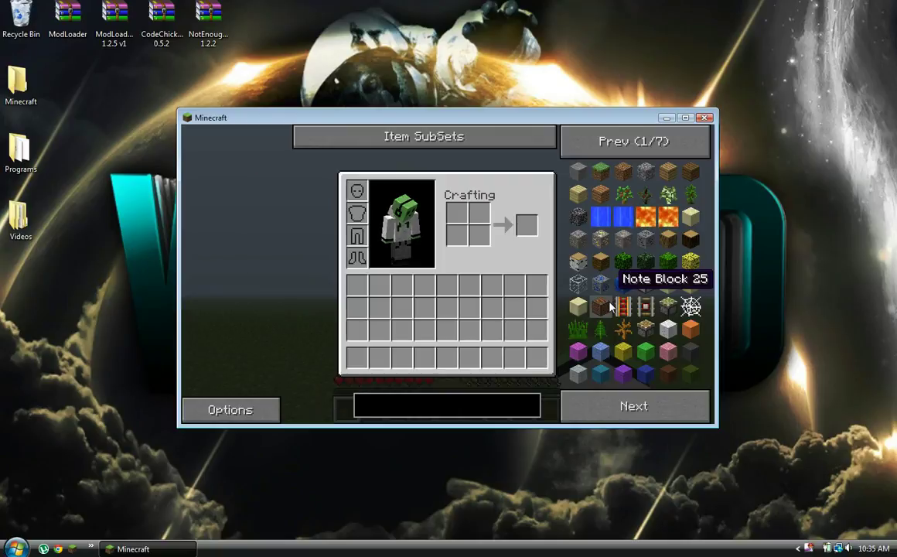
{"action": "key", "text": "r"}
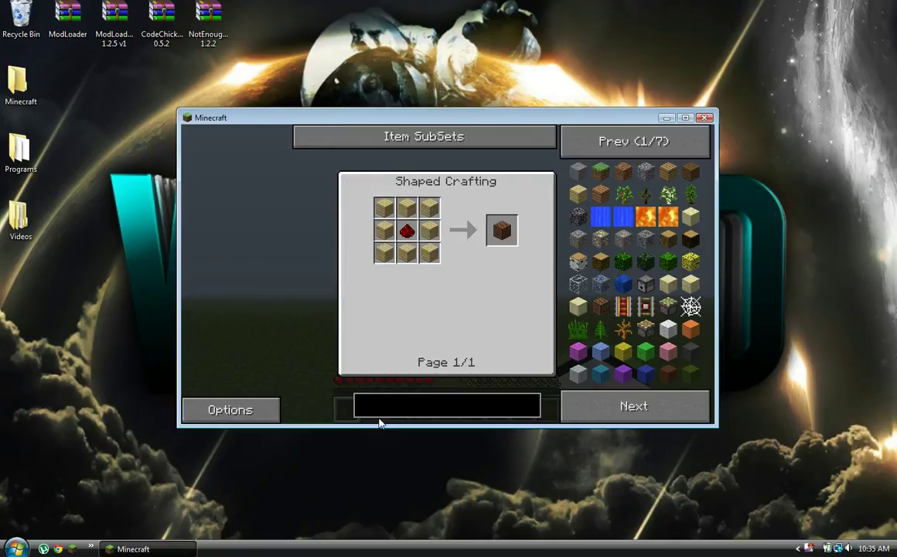
Set the NEI mode to Utility Mode and leave the NEI Global Options.
{"action": "left_click", "coordinate": [277, 403]}
{"action": "left_click", "coordinate": [526, 186]}
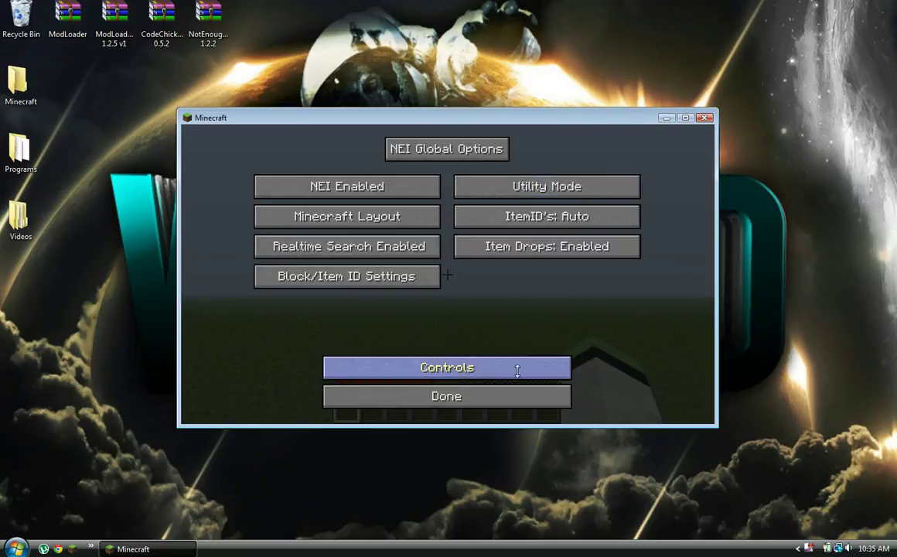
{"action": "left_click", "coordinate": [522, 396]}
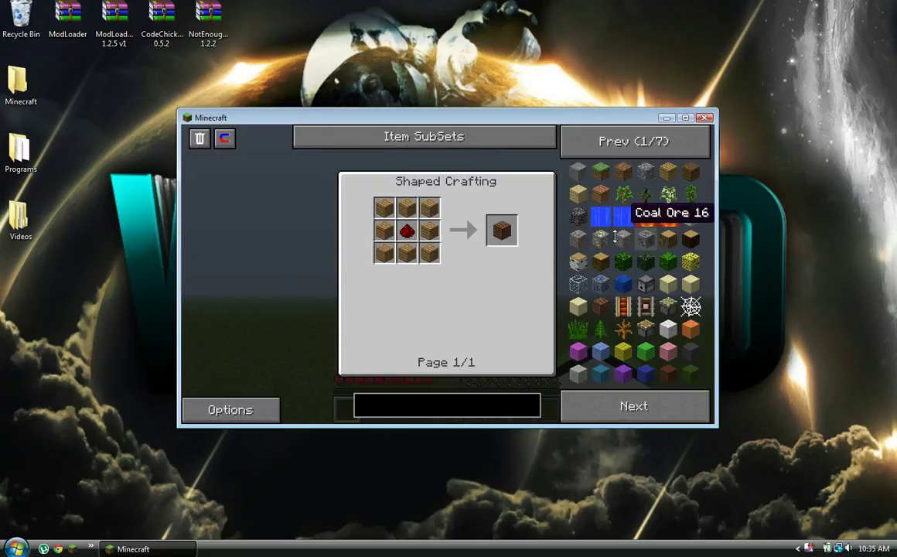
Browse the crafting recipes for wooden planks and return to the inventory.
{"action": "left_click", "coordinate": [579, 172]}
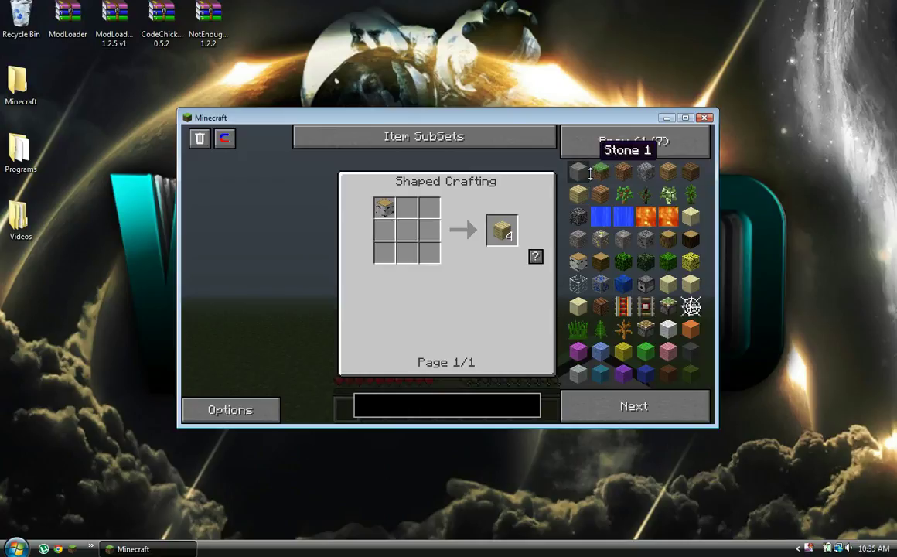
{"action": "right_click", "coordinate": [580, 173]}
{"action": "left_click", "coordinate": [608, 187]}
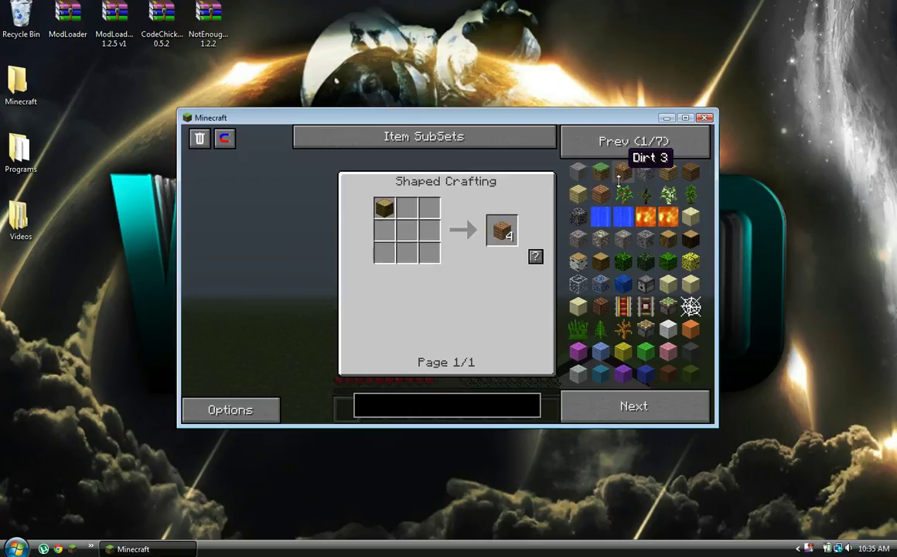
{"action": "key", "text": "Escape"}
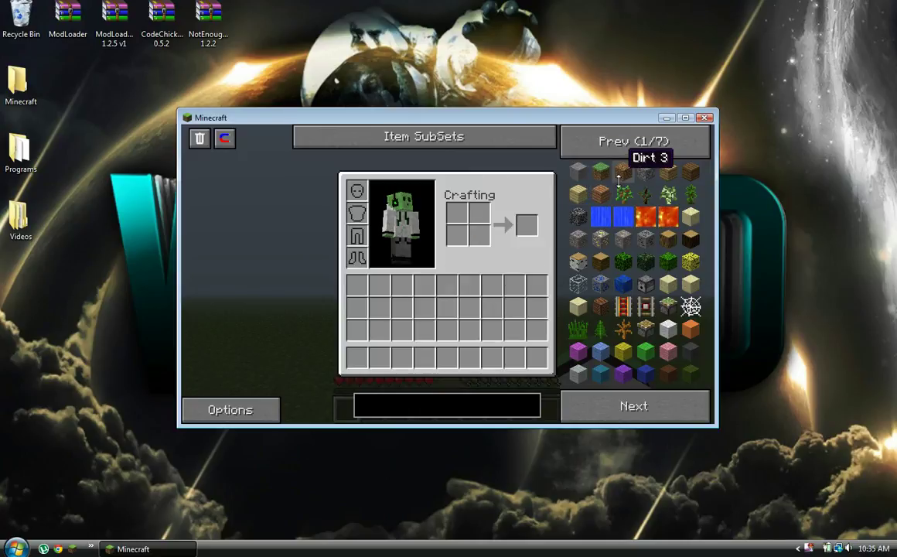